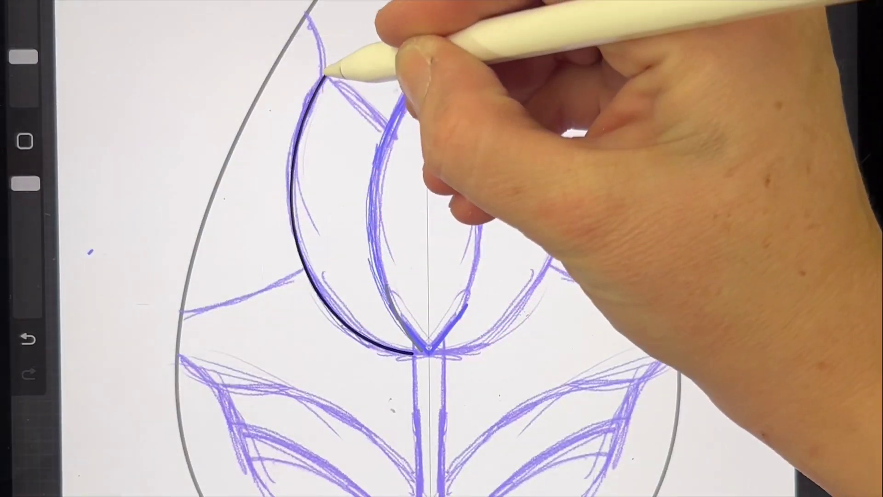
Trace the sketch's left and centre petals, the stem's left side, the left leaf edges and the left connecting lines in black.
drag(327, 76, 391, 125)
drag(387, 287, 425, 352)
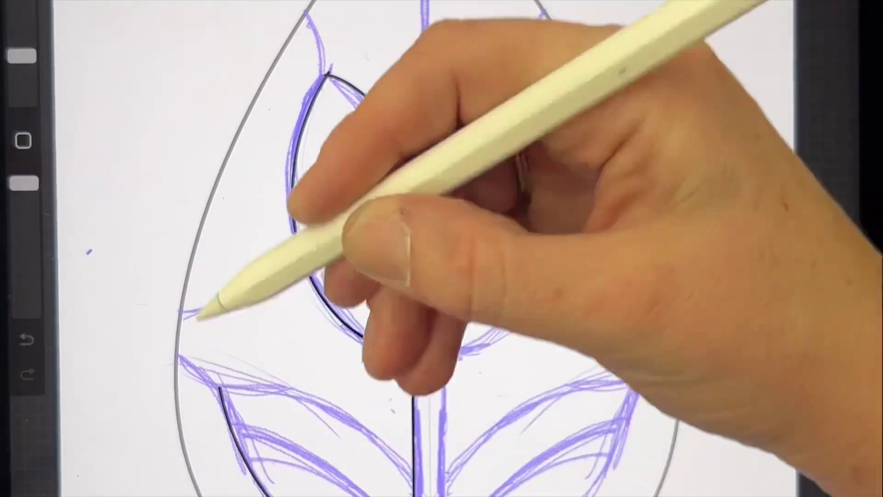
mouse_move(219, 387)
mouse_down()
mouse_move(378, 448)
mouse_move(413, 482)
mouse_up()
drag(222, 392, 368, 496)
mouse_move(429, 354)
mouse_down()
mouse_move(440, 79)
mouse_move(426, 64)
mouse_up()
drag(328, 75, 303, 14)
drag(180, 311, 302, 269)
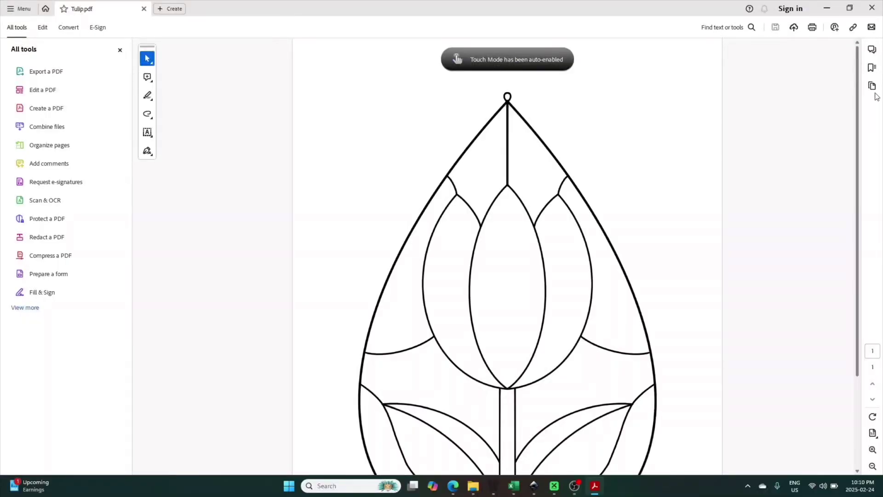
scroll(876, 94, down, 3)
scroll(878, 138, up, 2)
click(864, 3)
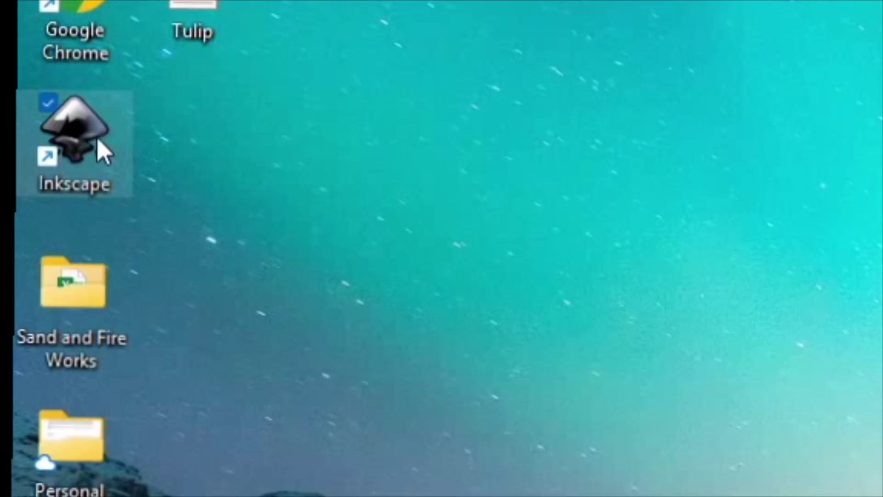
Launch Inkscape and open the Tulip PDF with the internal import option, font replacement and embedded images.
double_click(96, 141)
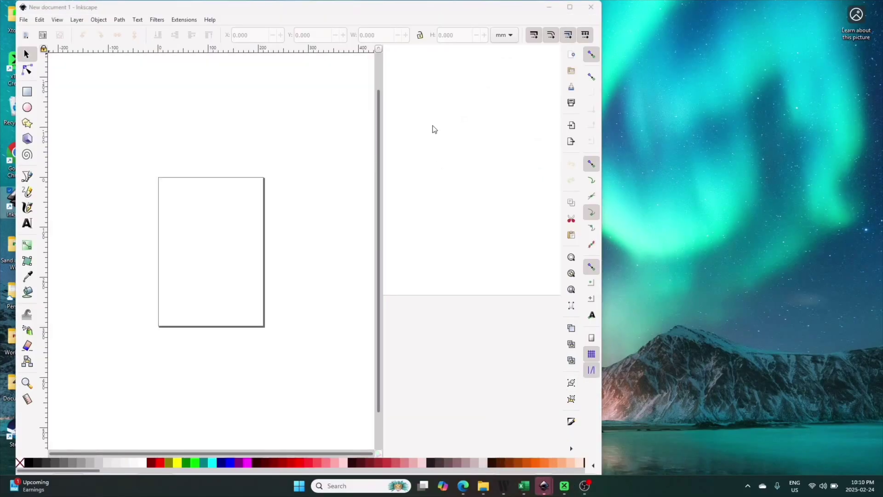
key(ctrl+o)
click(276, 168)
click(419, 189)
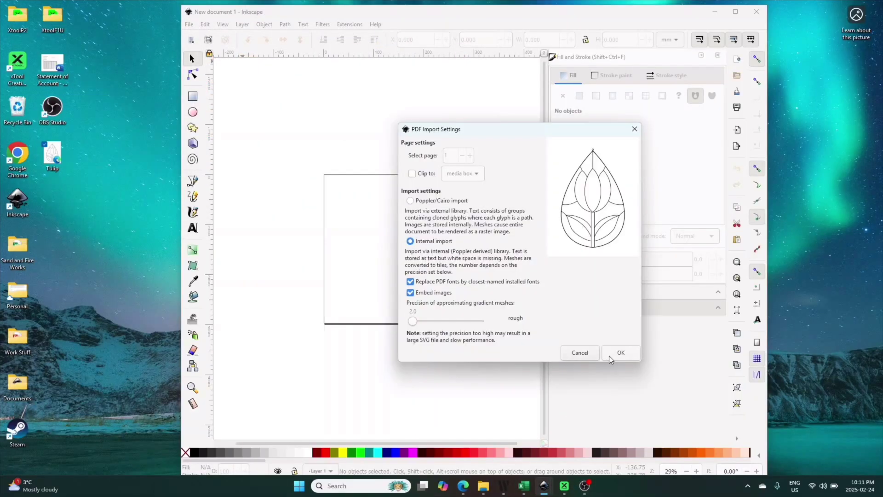
click(616, 355)
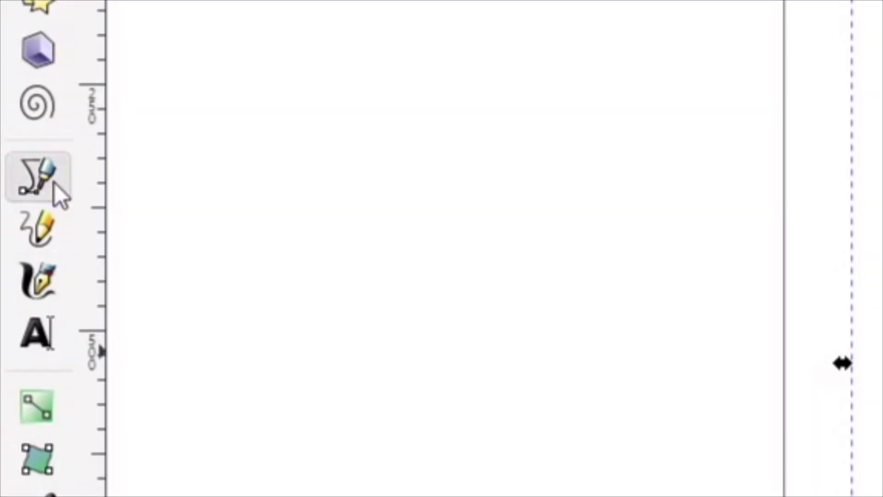
Trace the short upper edge of the right petal with the Pen tool, from the centre petal to the side petal's tip.
click(16, 174)
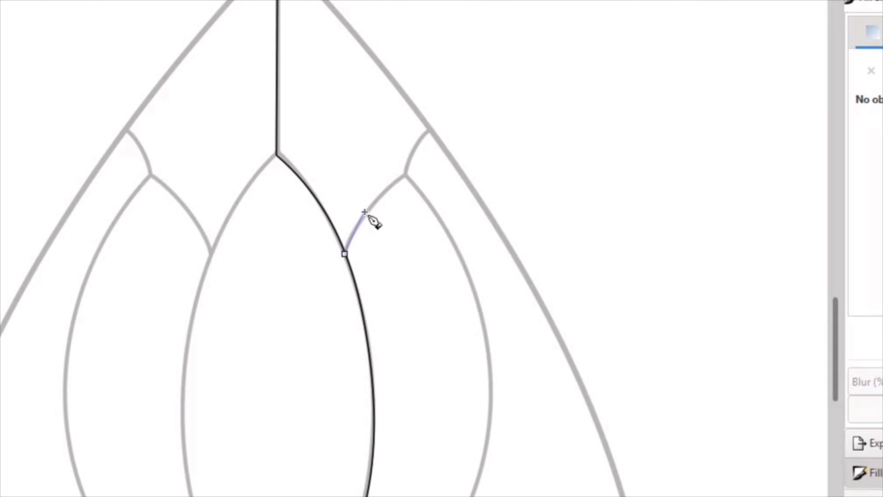
click(365, 211)
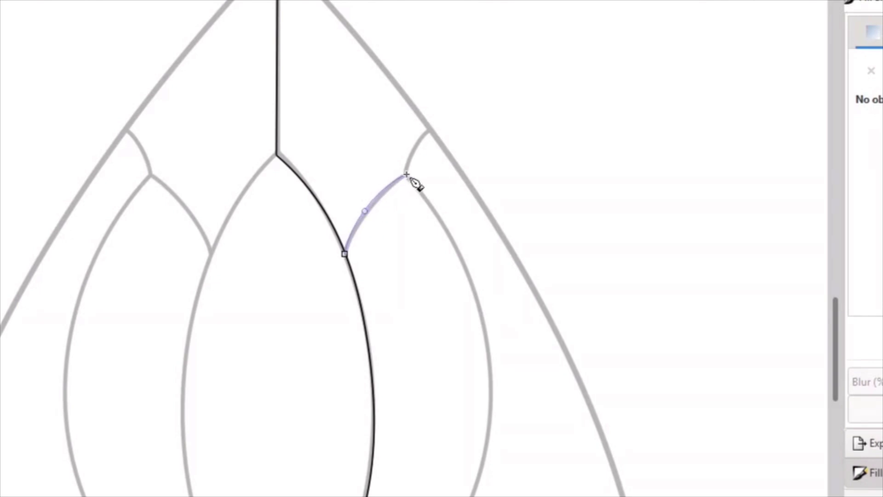
double_click(406, 174)
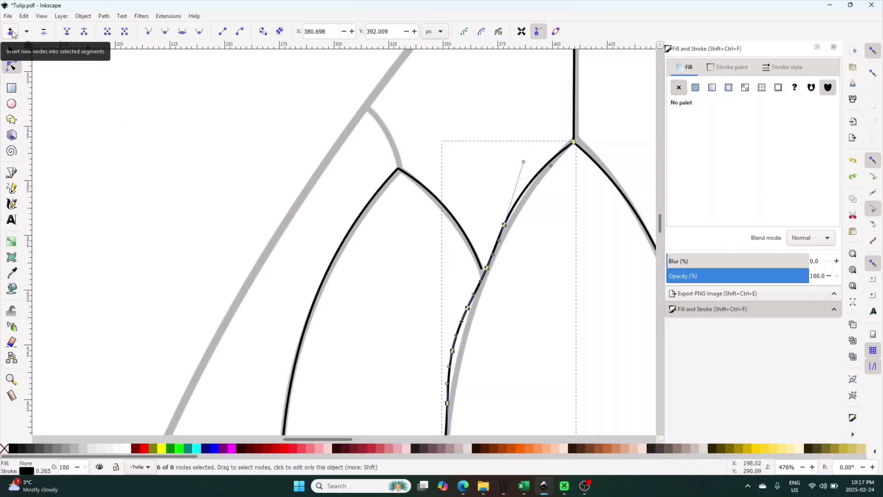
Move the mirrored petal curve onto the left edge of the centre petal in the faded reference drawing.
click(13, 34)
key(Delete)
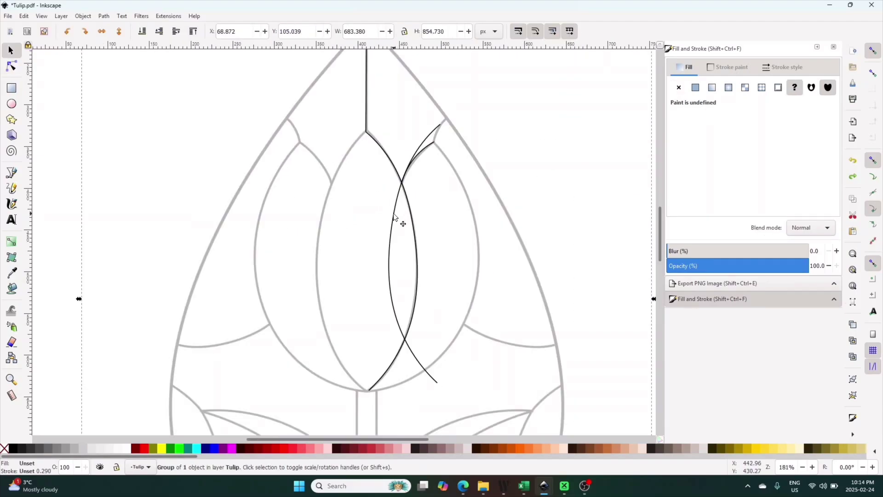
click(394, 217)
mouse_move(394, 217)
mouse_down()
mouse_move(393, 225)
mouse_move(316, 225)
mouse_up()
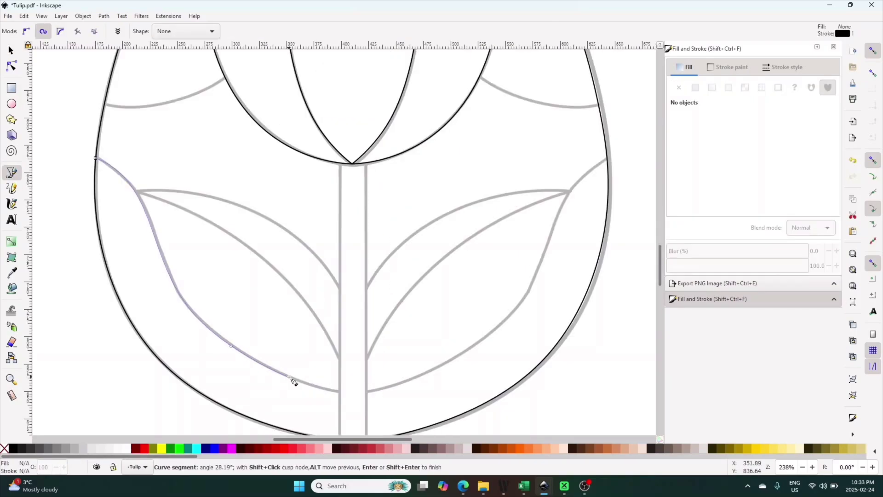
Finish tracing the left leaf's lower outline to the stem and trace the stem's left edge up to the flower.
double_click(338, 391)
scroll(339, 391, down, 4)
click(339, 371)
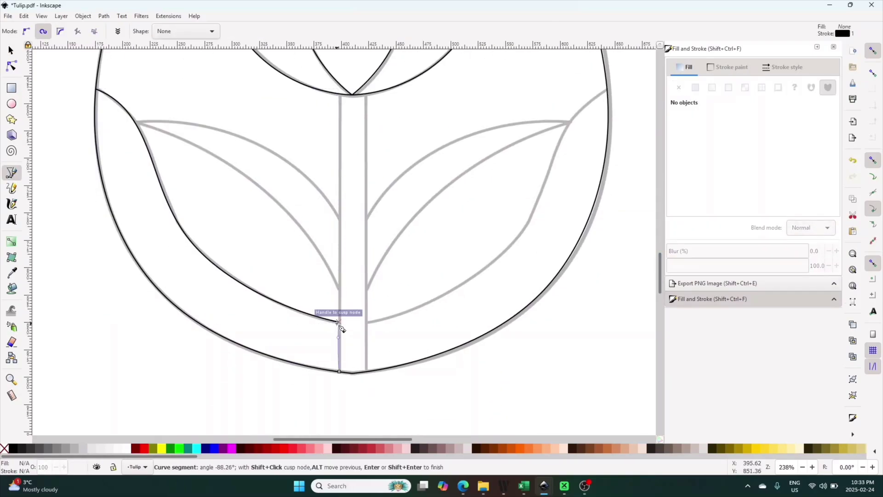
double_click(341, 95)
Trace the left leaf's upper edge and its midrib as curves between the leaf tip and the stem.
click(133, 121)
click(322, 193)
double_click(339, 219)
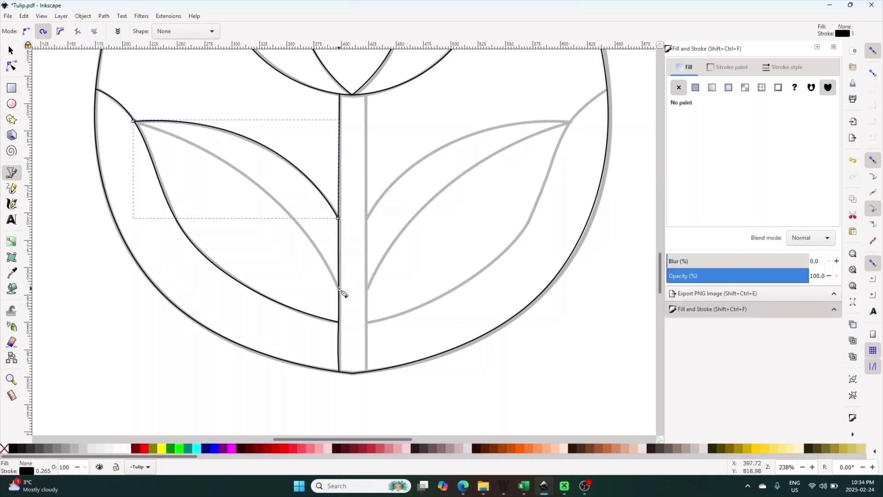
click(339, 288)
click(299, 223)
double_click(135, 122)
Paste a horizontally flipped copy of the traced left leaf and stem lines and move it toward the design's right half.
key(s)
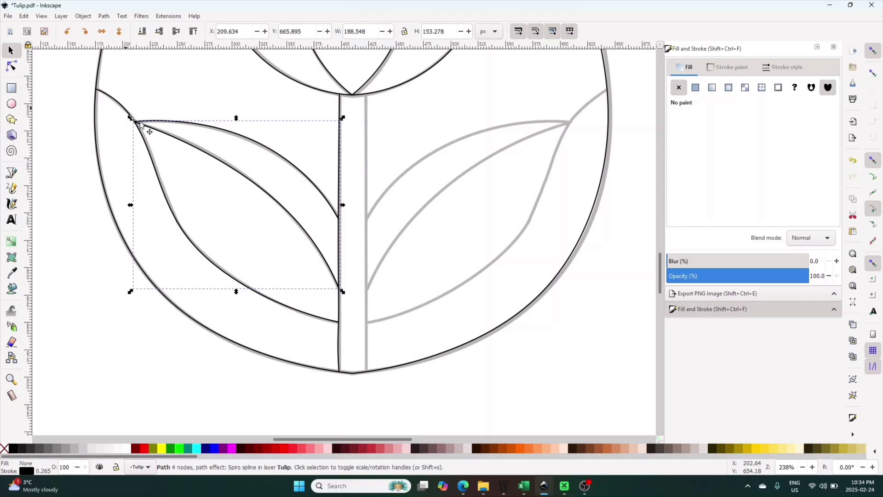
shift+click(157, 171)
key(ctrl+v)
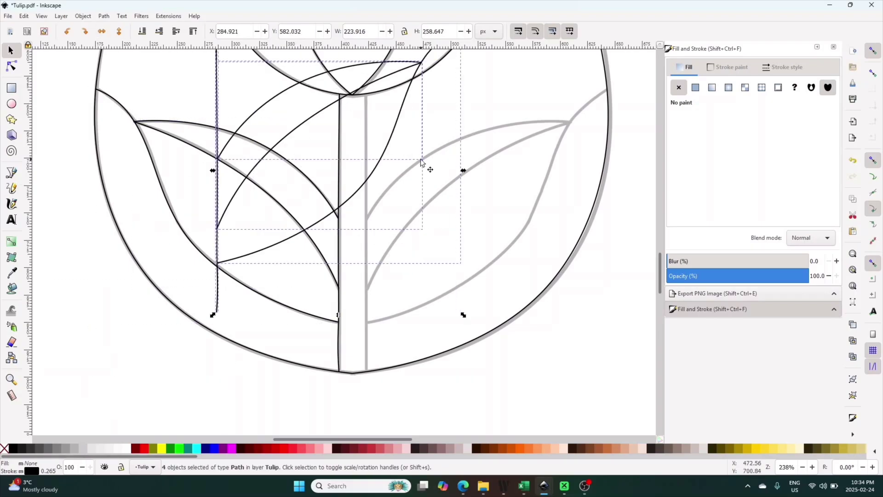
drag(341, 102, 498, 165)
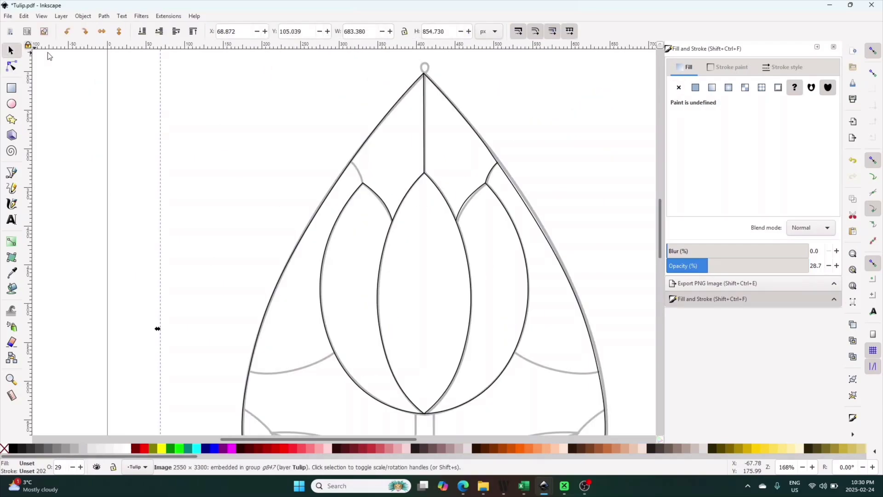
Select the overlapping path nodes at the two junctions where the side petals meet the centre petal.
click(385, 244)
drag(385, 244, 106, 165)
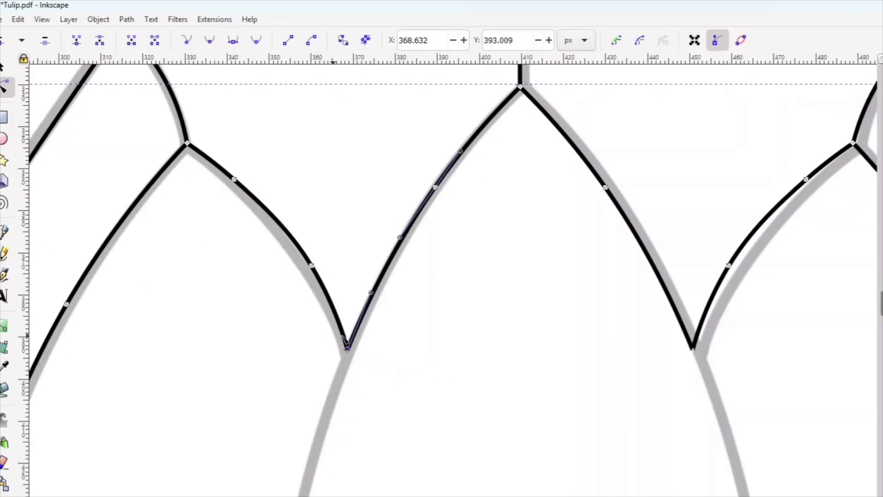
drag(332, 336, 381, 370)
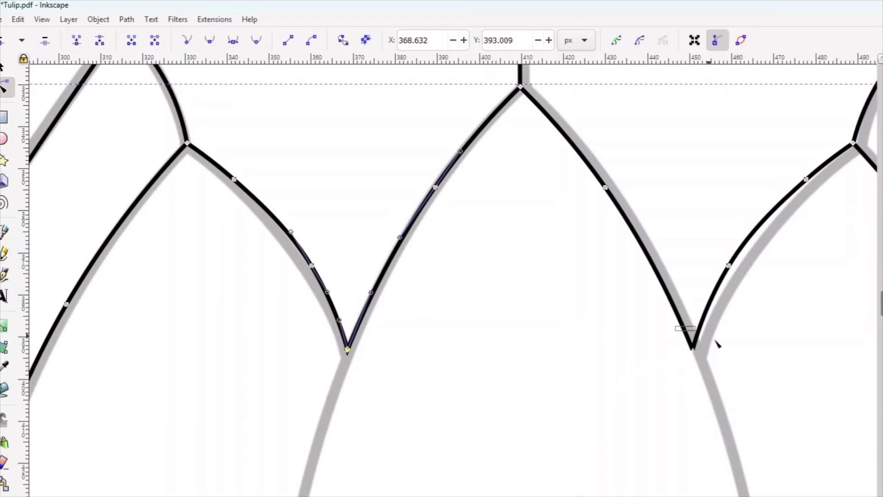
drag(675, 326, 734, 390)
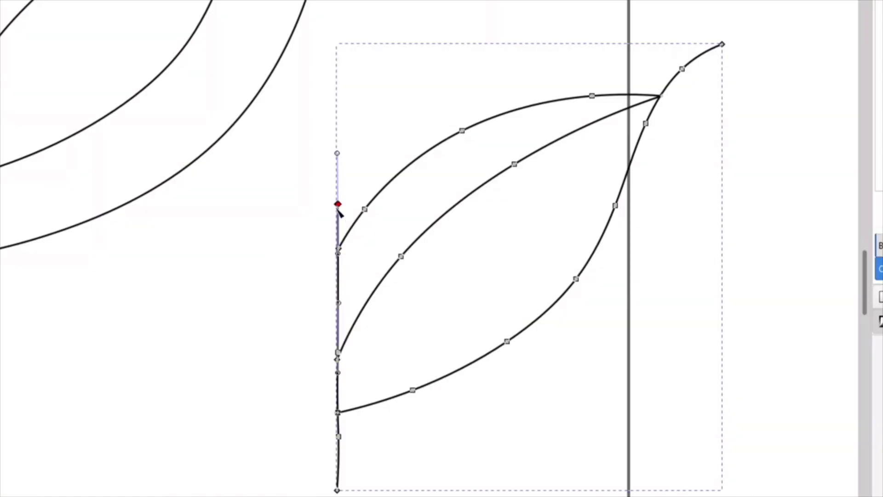
Move the stem line's upper end node on the separate leaf piece to meet the end of the upper leaf edge.
drag(338, 206, 312, 226)
key(Delete)
key(ctrl+z)
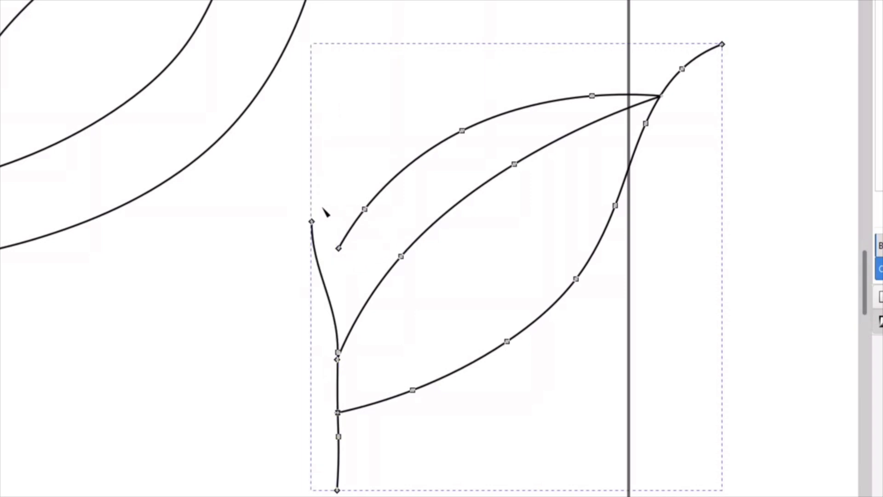
drag(312, 223, 338, 250)
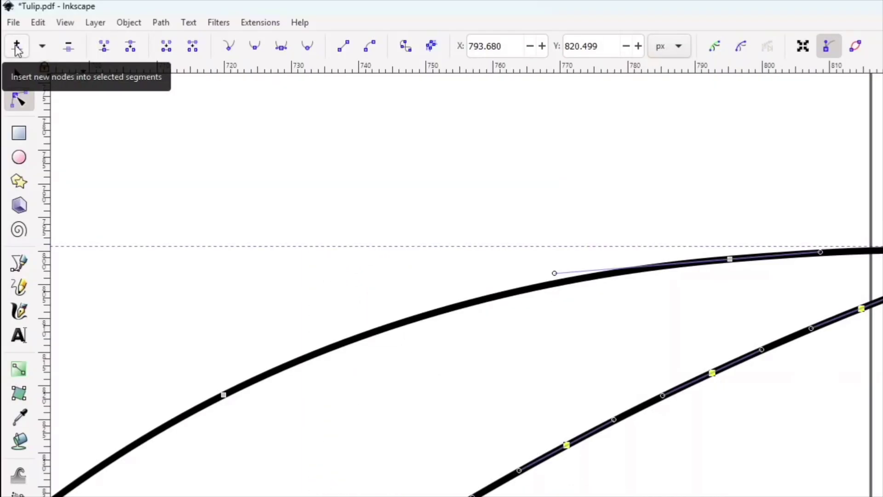
click(16, 46)
click(17, 46)
click(17, 46)
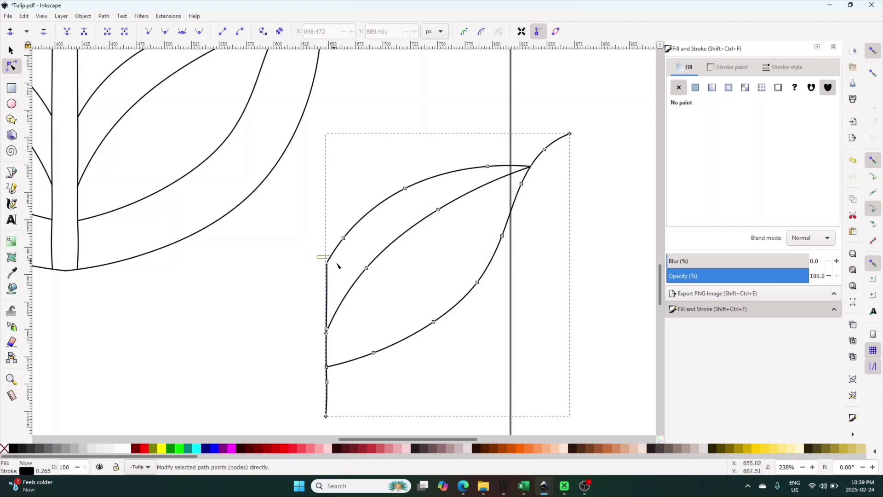
drag(336, 263, 342, 272)
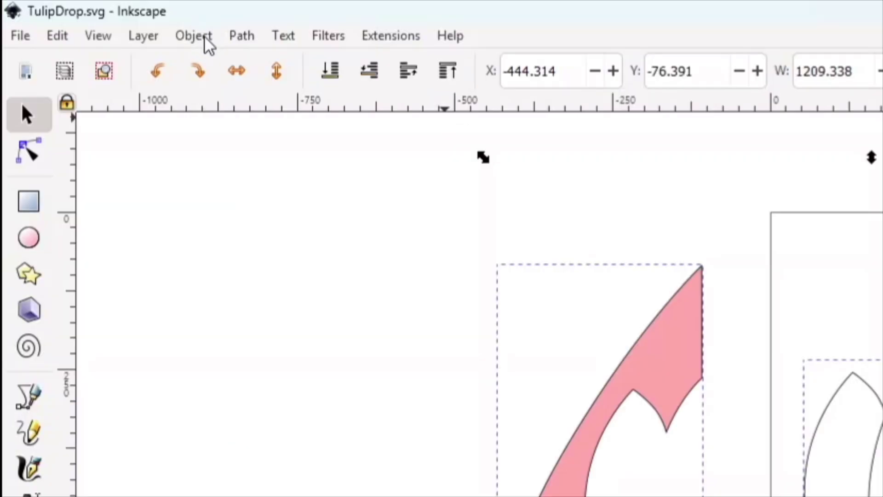
click(204, 35)
click(247, 67)
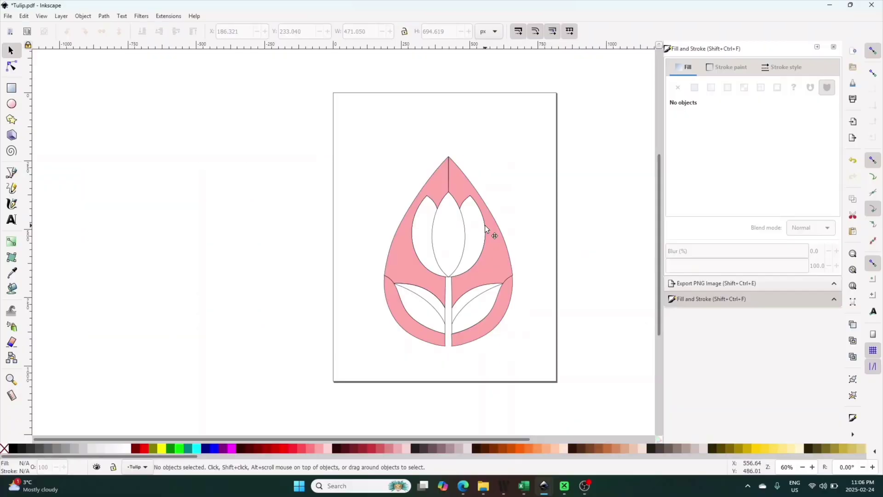
click(479, 196)
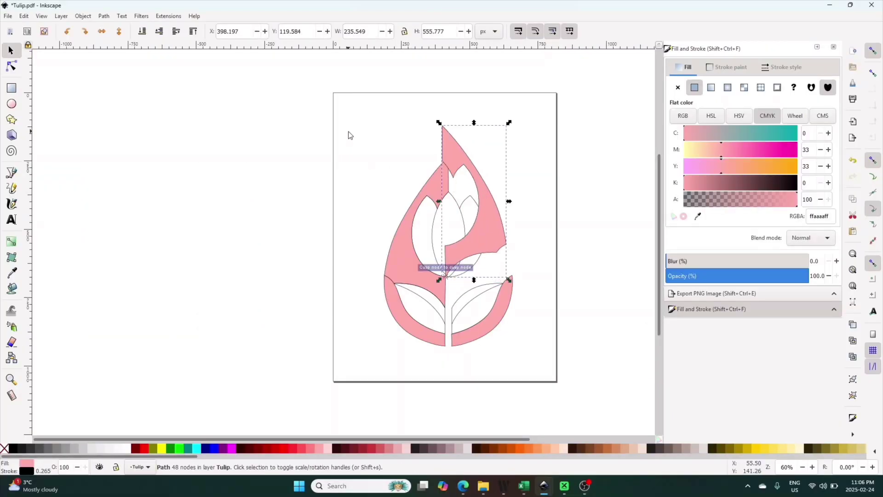
Undo the last move of the right pink background piece, and move the whole tulip design higher on the page.
key(ctrl+z)
drag(331, 134, 543, 376)
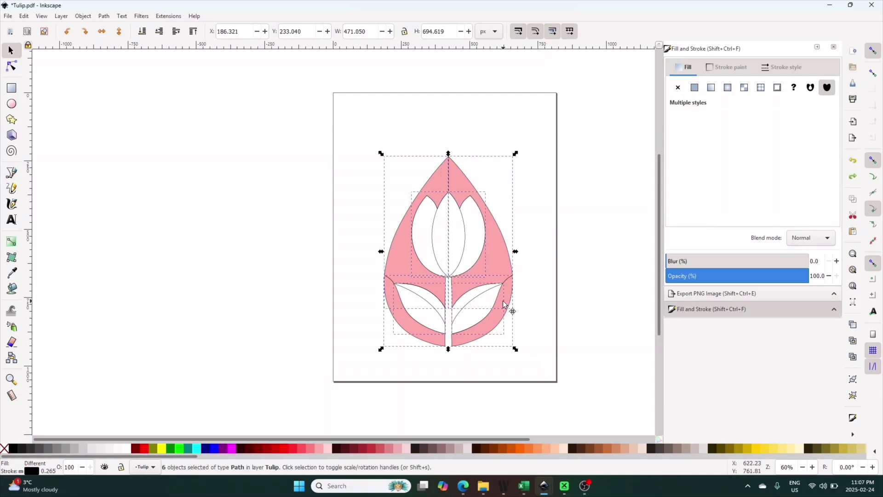
drag(503, 299, 492, 253)
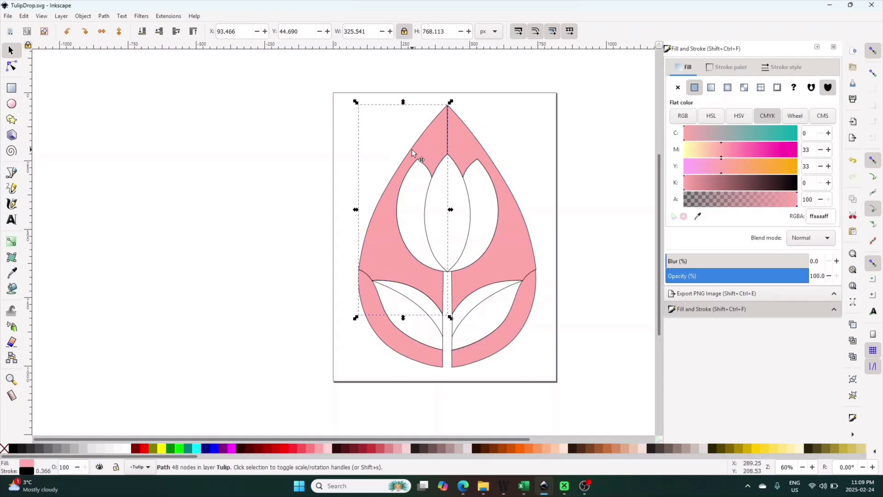
Move the left background half, the flower outline, the lower-left border piece and the right background half away from their places.
drag(391, 152, 247, 165)
click(416, 179)
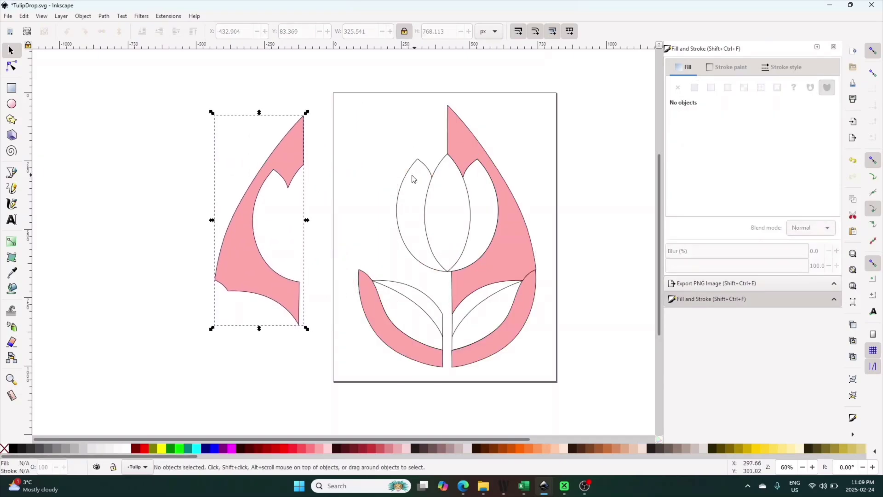
drag(414, 181, 349, 183)
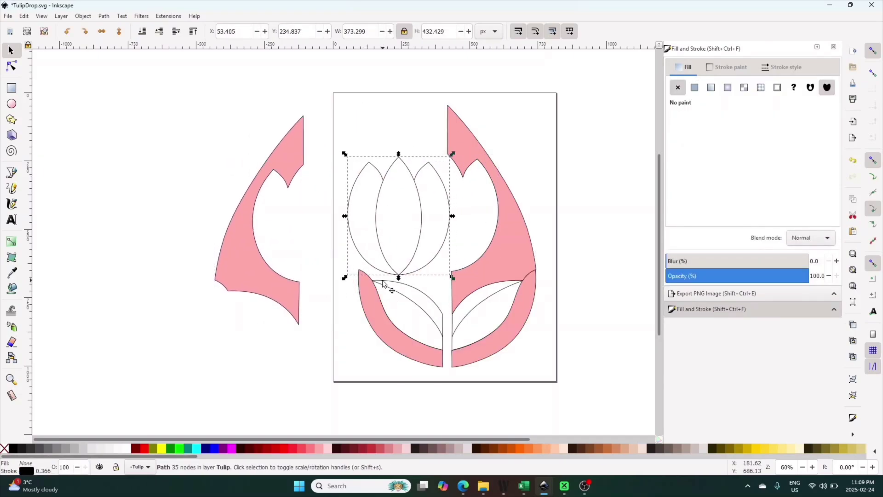
click(373, 302)
drag(371, 310, 207, 386)
click(512, 259)
drag(498, 242, 504, 210)
Try to enlarge the whole selected design freely from its lower-right corner.
key(ctrl+a)
key(ctrl+s)
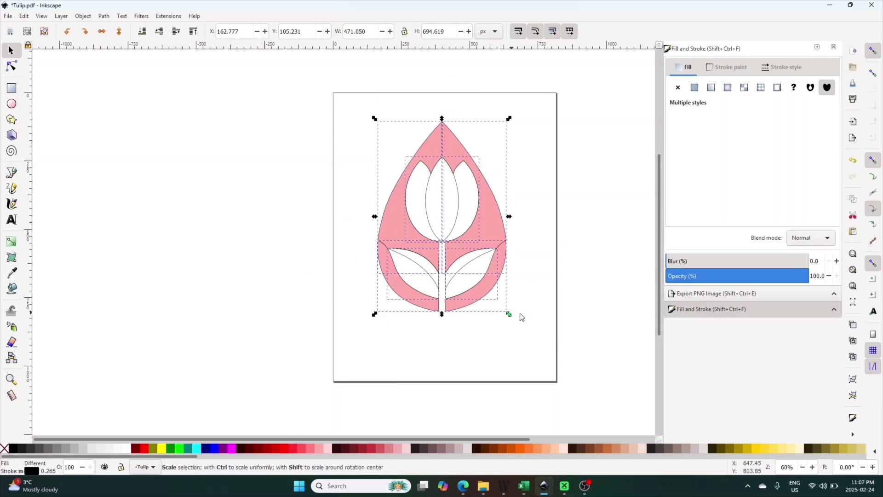
mouse_move(515, 316)
mouse_down()
mouse_move(542, 341)
mouse_move(578, 349)
mouse_move(463, 372)
mouse_move(584, 354)
mouse_move(558, 331)
mouse_move(519, 331)
mouse_up()
key(ctrl+z)
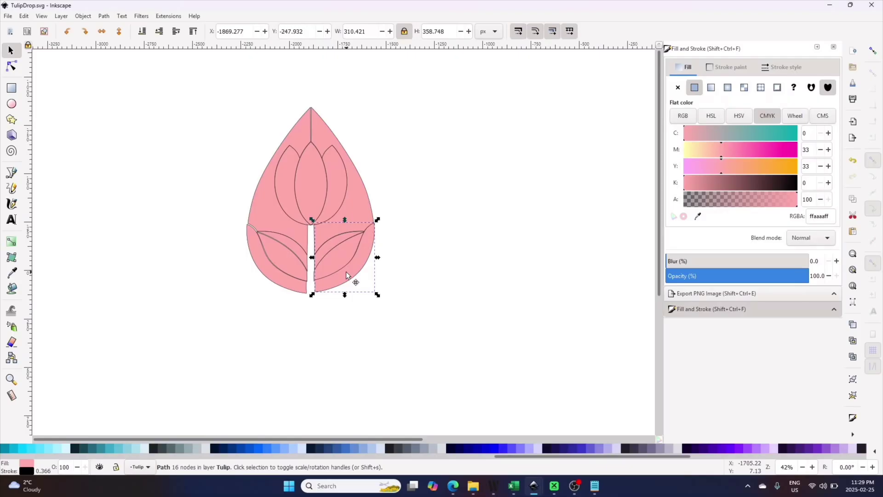
Spread the filled pieces apart by moving the lower border strips, leaf segments and both background halves outward.
drag(330, 276, 365, 299)
mouse_move(297, 286)
mouse_down()
mouse_move(292, 314)
mouse_move(283, 293)
mouse_up()
drag(300, 252, 341, 287)
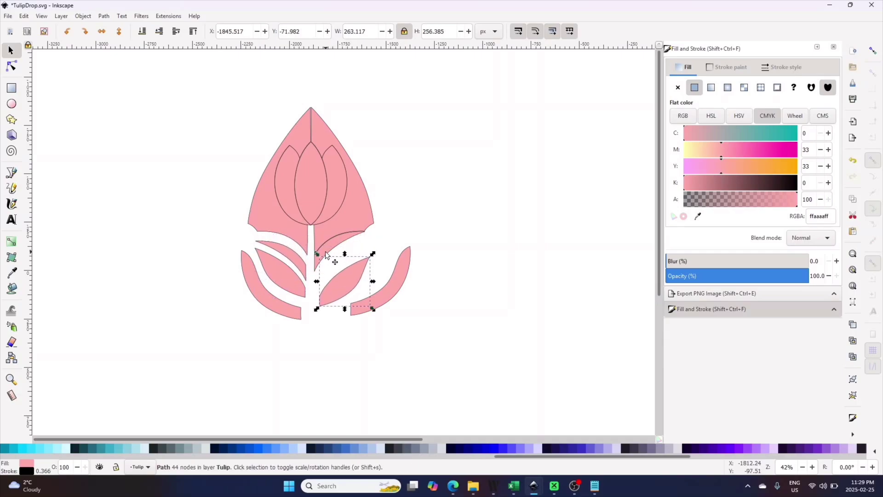
drag(331, 256, 334, 269)
drag(353, 205, 390, 201)
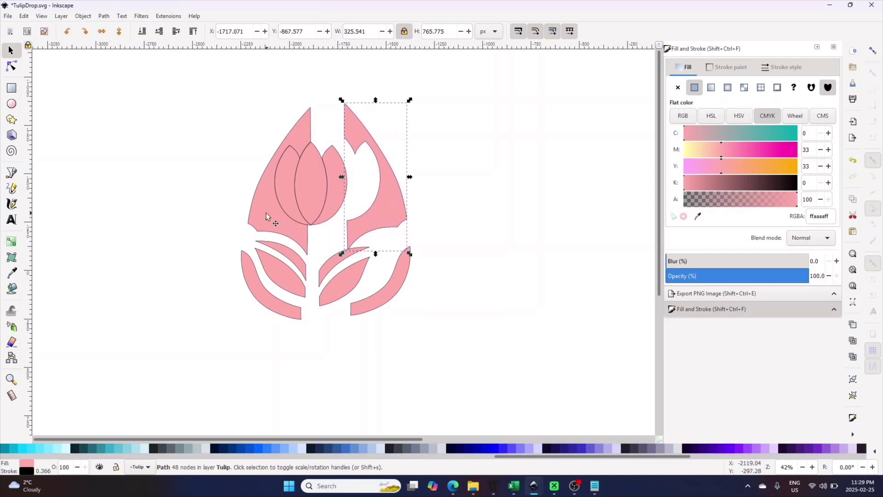
drag(265, 213, 242, 208)
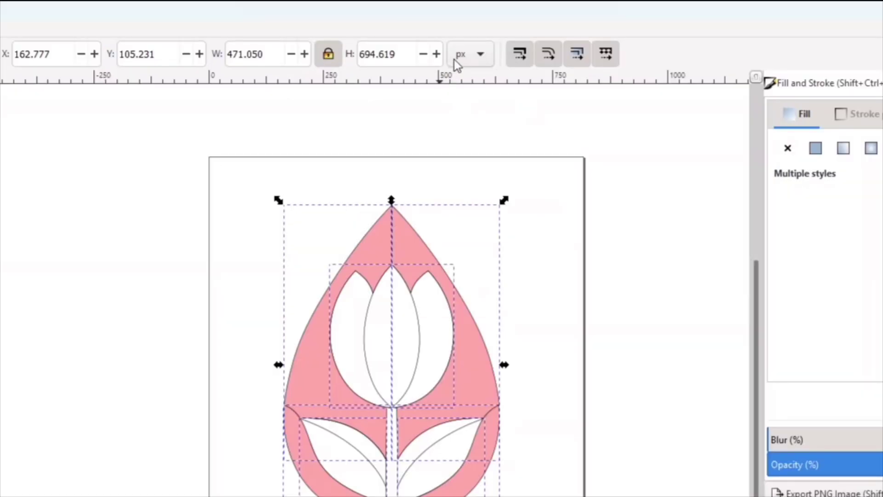
Scale the whole design proportionally to a height of 10 in and centre it on the page.
click(465, 55)
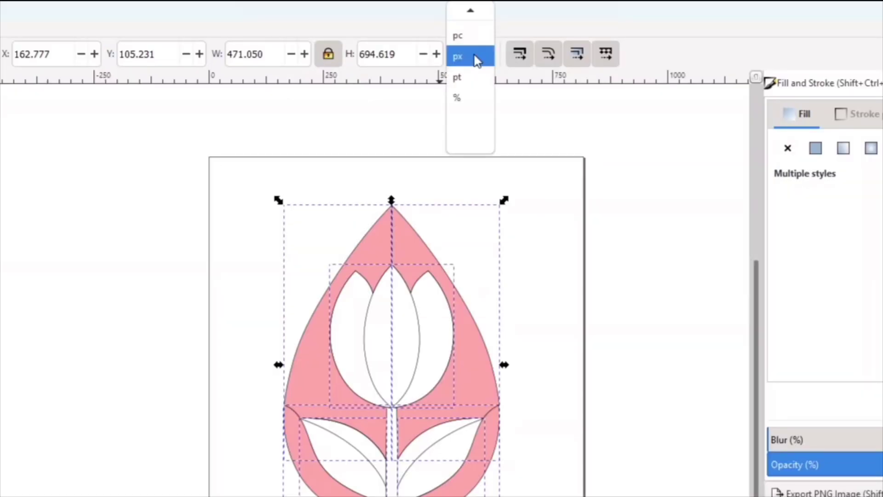
click(471, 59)
click(361, 53)
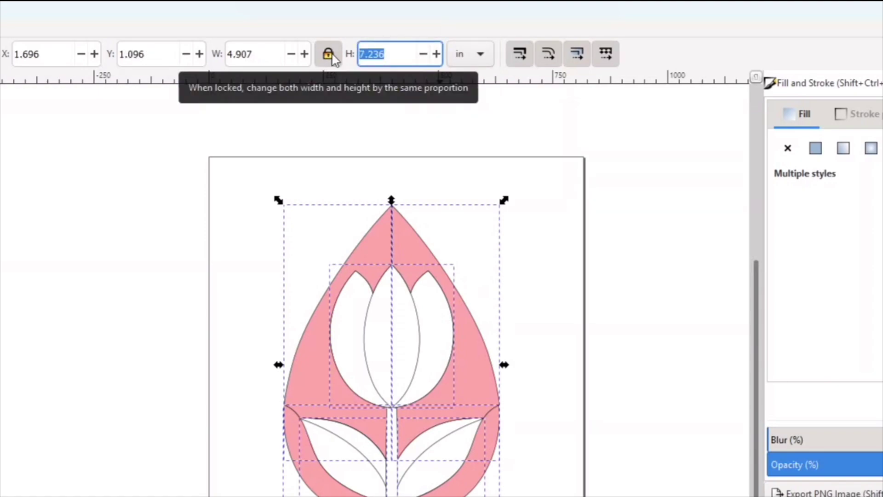
text(10)
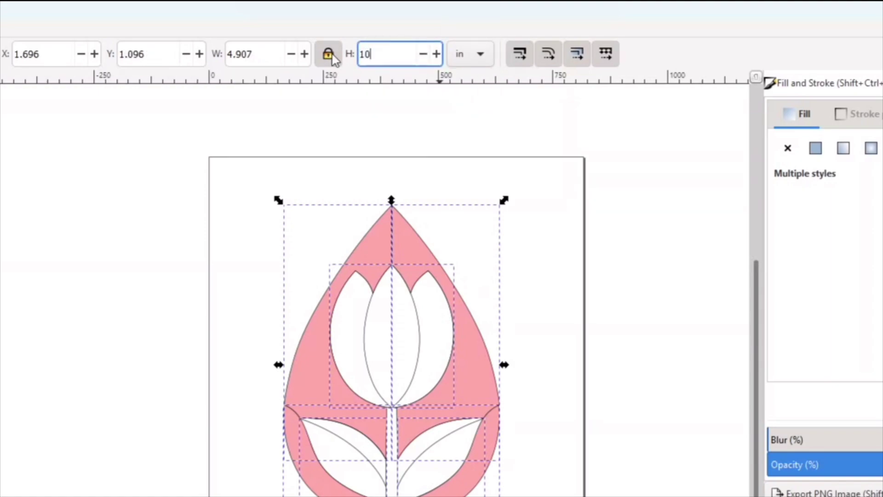
key(Return)
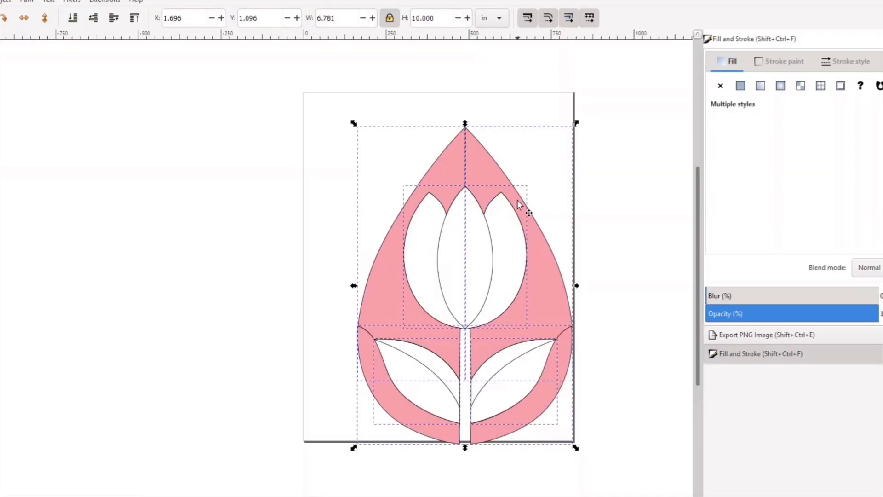
drag(518, 197, 491, 180)
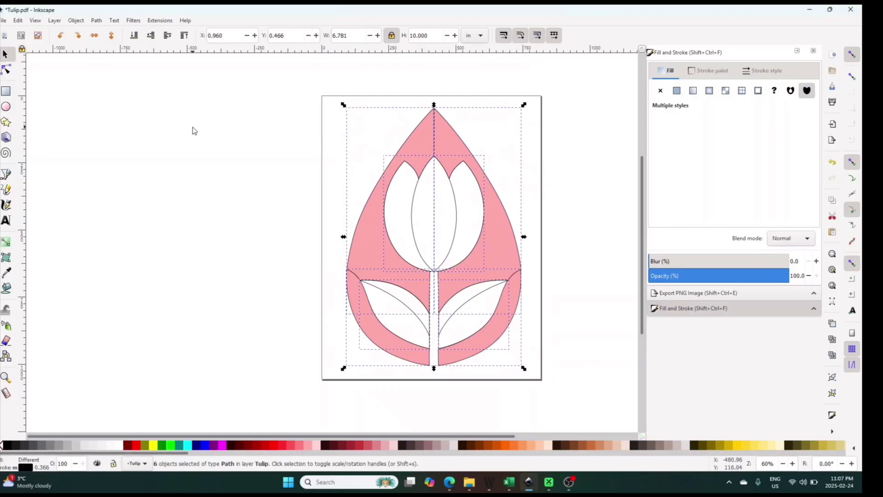
click(192, 131)
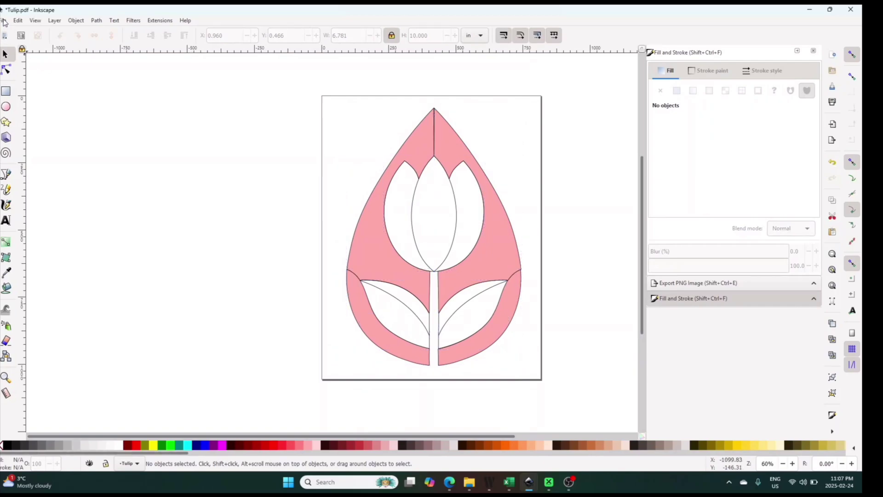
click(5, 21)
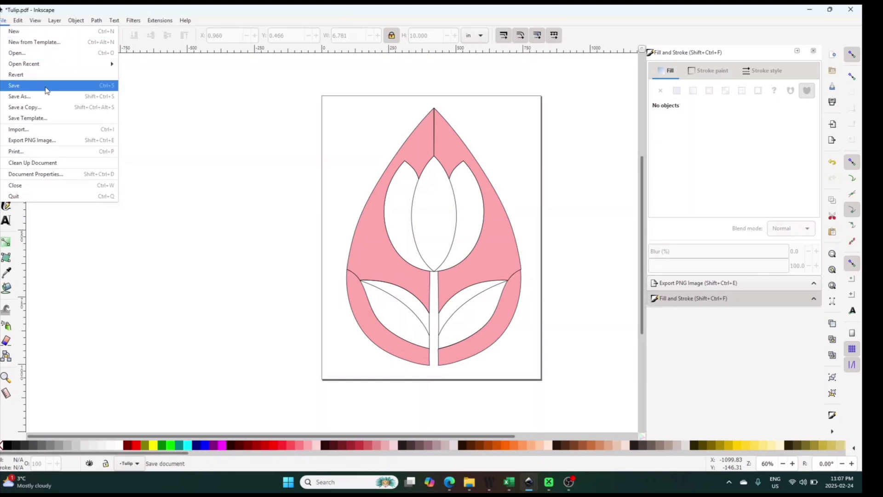
click(22, 86)
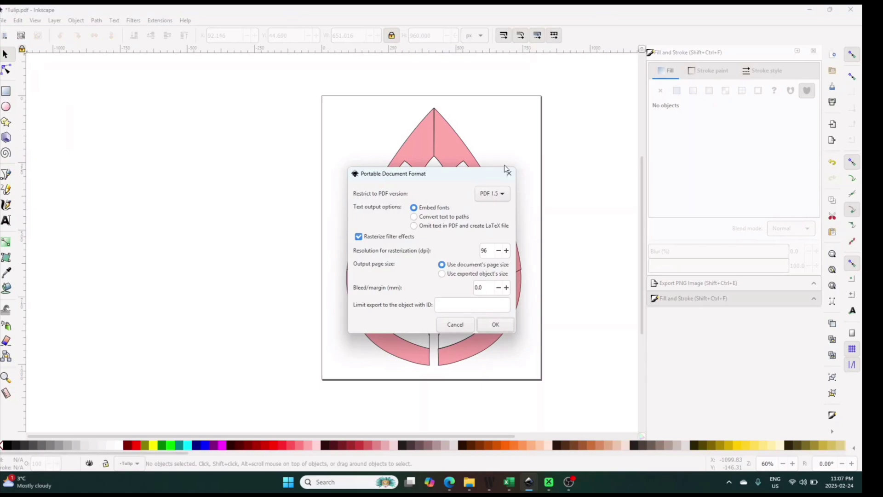
click(508, 174)
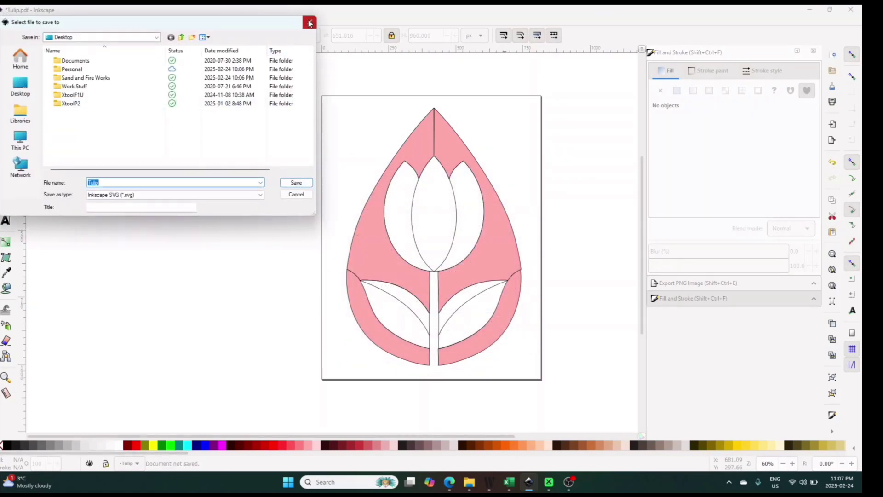
click(309, 22)
click(4, 21)
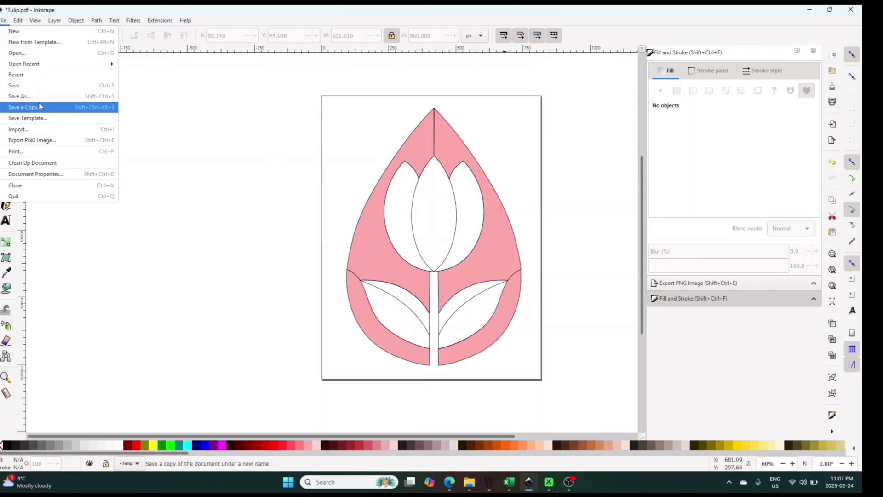
key(Escape)
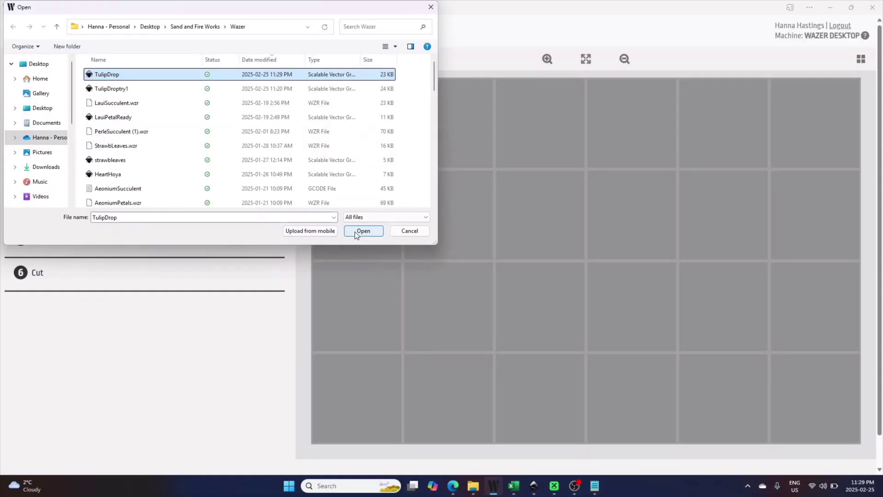
Switch to Wazercam, import TulipDrop.svg from the Wazer folder, and move the whole group within the cutting area.
click(363, 231)
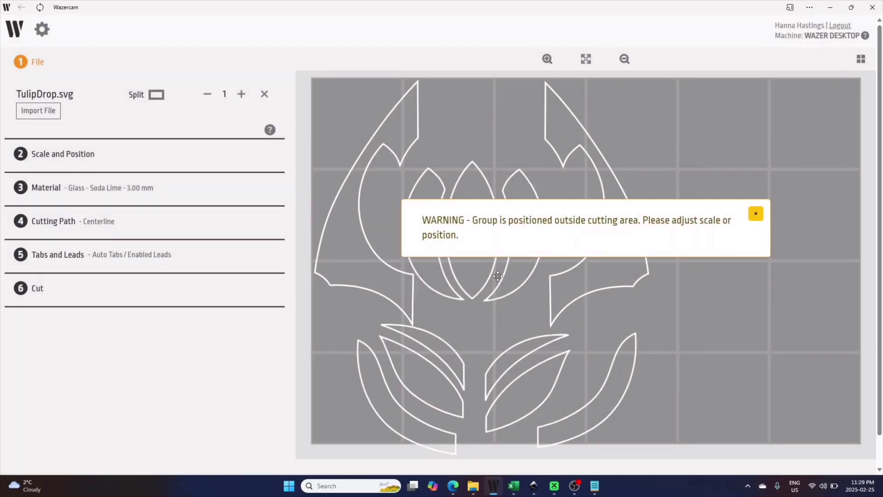
drag(498, 276, 567, 230)
click(760, 210)
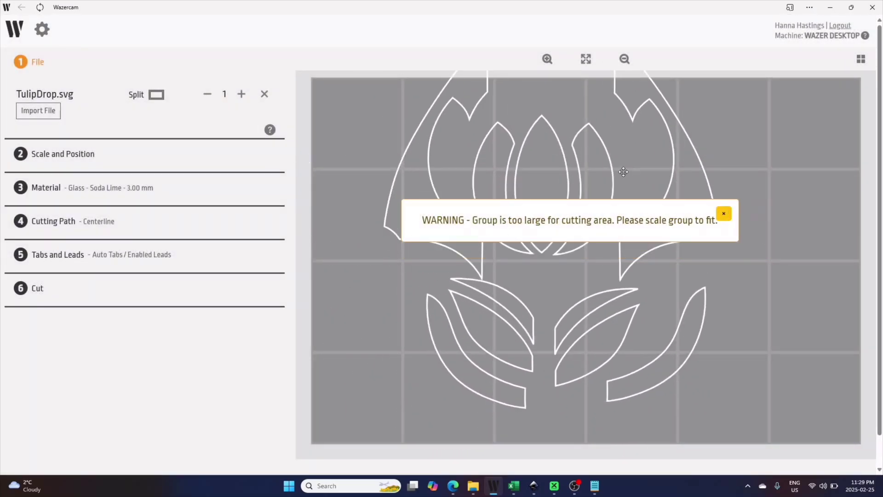
click(721, 213)
drag(602, 183, 605, 219)
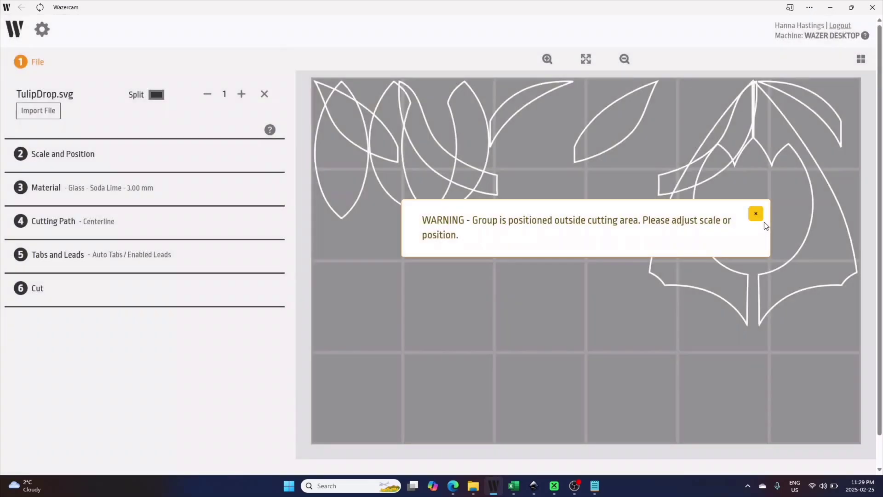
Move the two outer tulip petals down from the overlapping split pieces into the empty part of the bed.
click(756, 214)
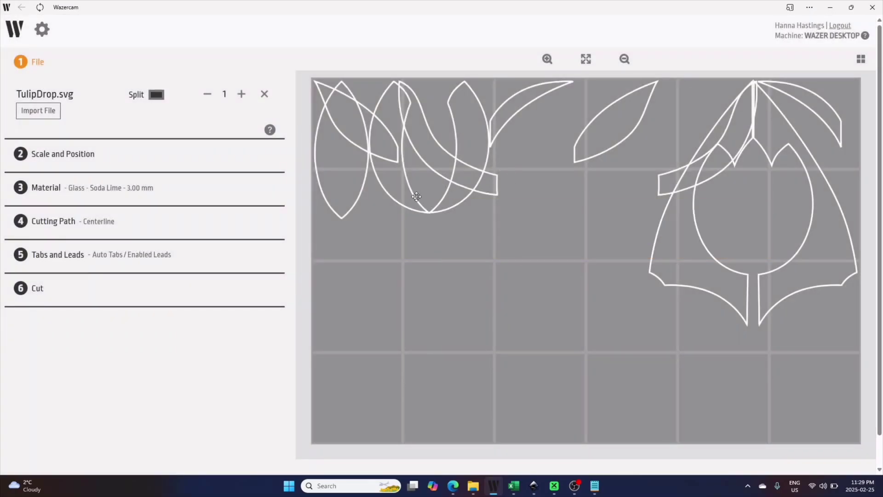
drag(416, 196, 413, 326)
drag(451, 205, 456, 330)
Increase the number of TulipDrop.svg copies to 4 and remove the imported file.
click(244, 94)
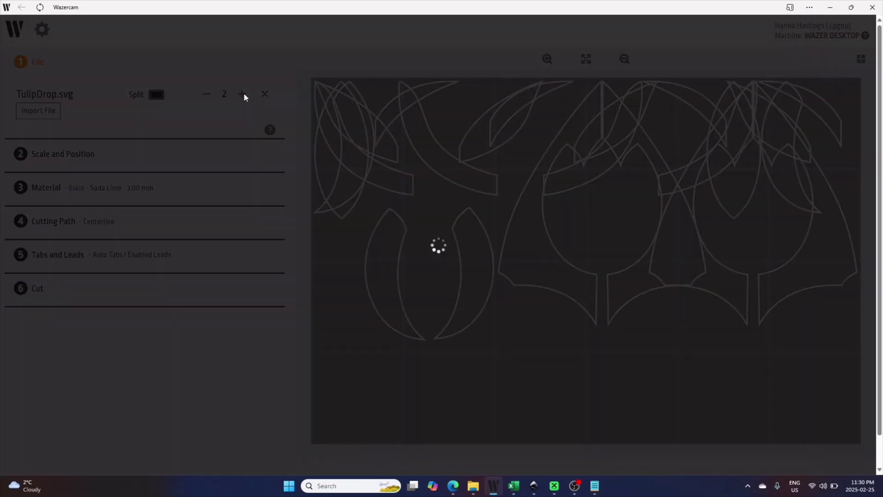
click(243, 95)
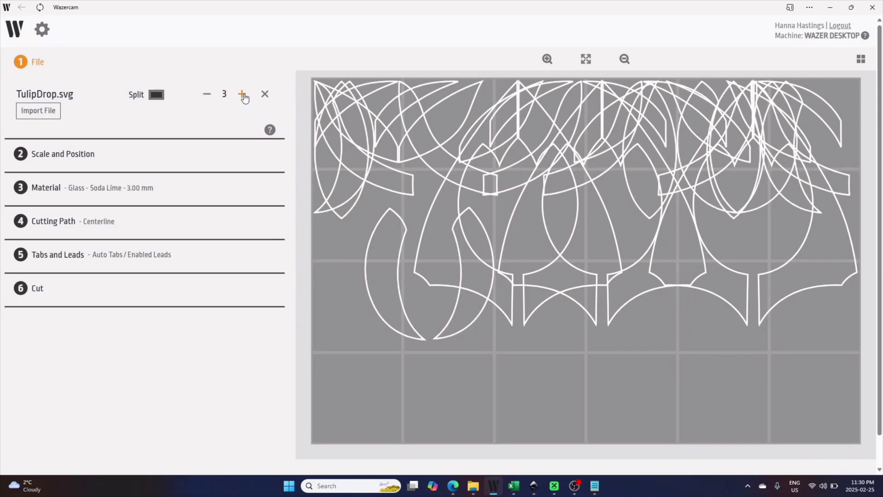
click(243, 95)
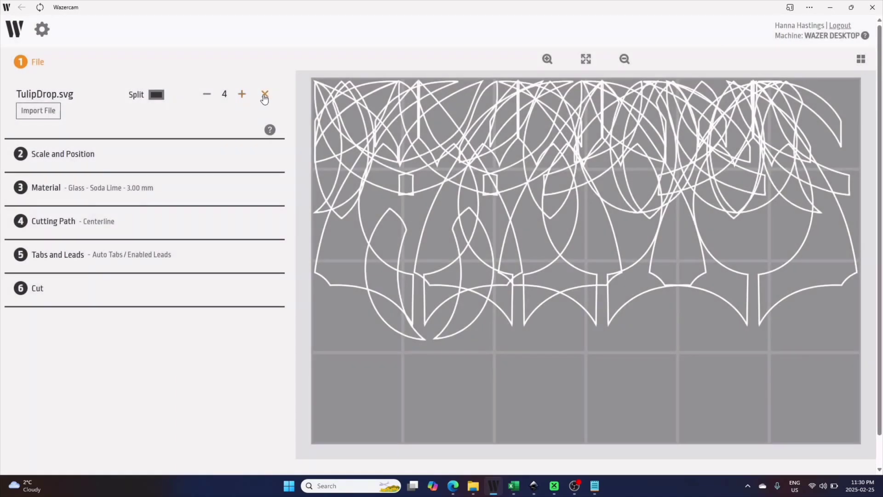
click(265, 95)
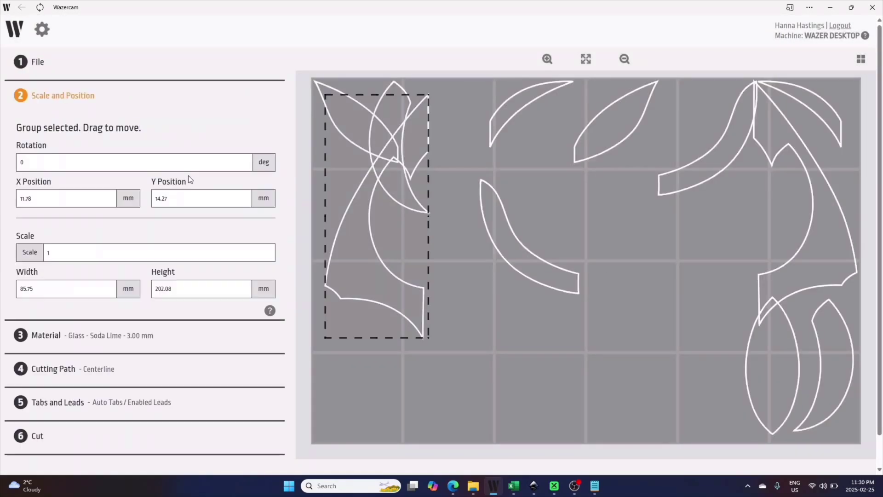
Move the left background half down and place the centre petal in the bed's lower-right corner at 0° rotation.
drag(55, 162, 3, 169)
text(1800)
drag(355, 247, 390, 338)
drag(811, 355, 809, 356)
drag(762, 340, 775, 337)
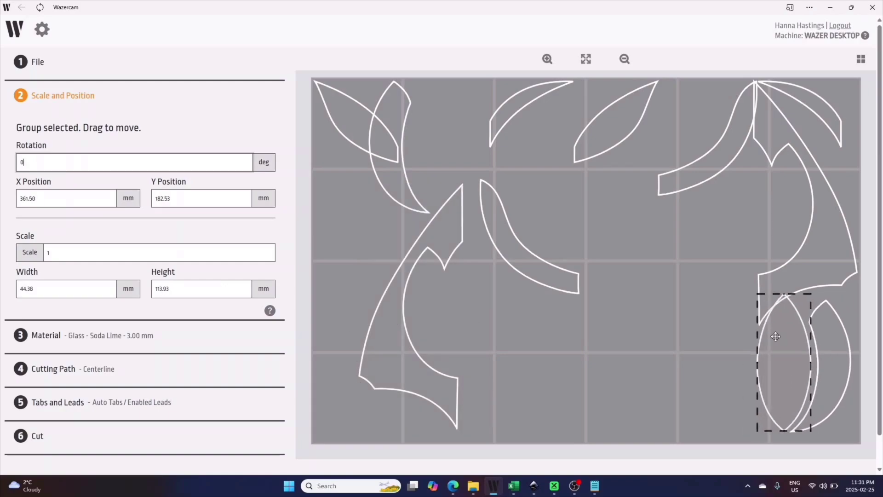
Fit the left petal beside the centre petal in the bed's lower-right corner and fine-tune the petal spacing.
drag(413, 155, 755, 378)
drag(809, 399, 808, 404)
drag(746, 386, 743, 384)
drag(775, 386, 775, 390)
drag(742, 390, 751, 389)
Place the two background halves side by side on the bed and move one leaf piece and the left border strip clear.
drag(417, 274, 374, 197)
drag(791, 203, 470, 205)
drag(616, 122, 635, 259)
drag(515, 244, 362, 342)
drag(408, 279, 464, 285)
drag(488, 275, 565, 282)
Rotate the left border strip to 55° and move it to the bed's upper-left corner beside the background half.
click(345, 297)
drag(51, 162, 9, 159)
text(55)
drag(361, 350, 346, 161)
drag(430, 276, 400, 277)
Set the left border strip's rotation to 75° and close the background halves up against it.
double_click(42, 161)
text(65)
double_click(43, 162)
text(75)
drag(346, 157, 359, 148)
mouse_move(398, 149)
mouse_down()
mouse_move(386, 142)
mouse_move(398, 149)
mouse_up()
drag(540, 161, 484, 159)
Try rotating the right border strip to 35° and 150°.
click(717, 151)
double_click(48, 160)
text(35)
key(BackSpace)
key(BackSpace)
text(150)
click(759, 213)
Move the two thin leaf segments into the free area in the upper right of the bed.
drag(515, 96, 736, 135)
drag(800, 99, 805, 191)
drag(735, 135, 697, 138)
drag(805, 191, 809, 106)
Set the right border strip's rotation to 280° and fit it closely against the right background half.
drag(32, 162, 1, 164)
text(1802004270)
drag(32, 162, 0, 161)
text(280)
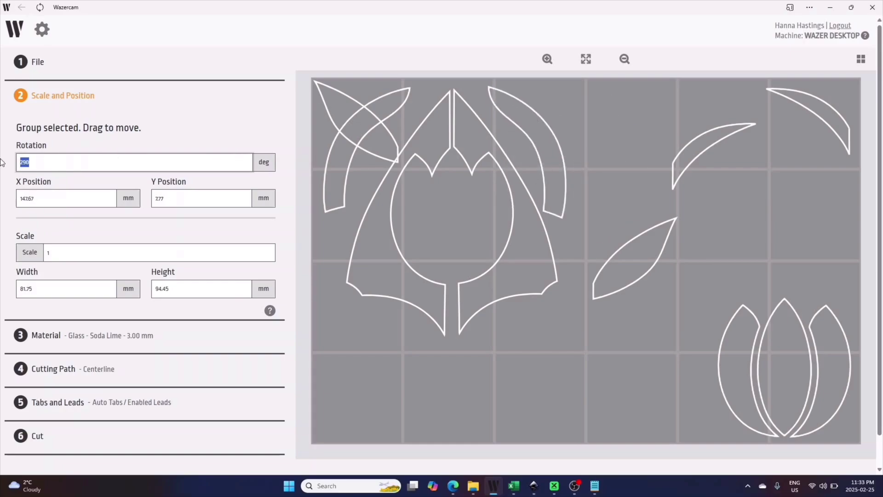
drag(420, 132, 446, 136)
drag(506, 113, 489, 107)
Move the left leaf piece to the bed's right side and settle the border strips around the background halves.
drag(354, 115, 565, 123)
drag(370, 117, 788, 206)
drag(564, 122, 351, 114)
drag(416, 143, 437, 149)
drag(511, 133, 503, 134)
Rotate the left thin leaf segment to 20° and the right one to -20°, nesting both near the bed's upper-right corner.
click(706, 137)
double_click(30, 164)
text(20)
click(828, 114)
drag(690, 147, 664, 106)
drag(828, 113, 763, 144)
drag(704, 96, 830, 94)
key(ctrl+z)
key(ctrl+z)
key(ctrl+z)
key(ctrl+z)
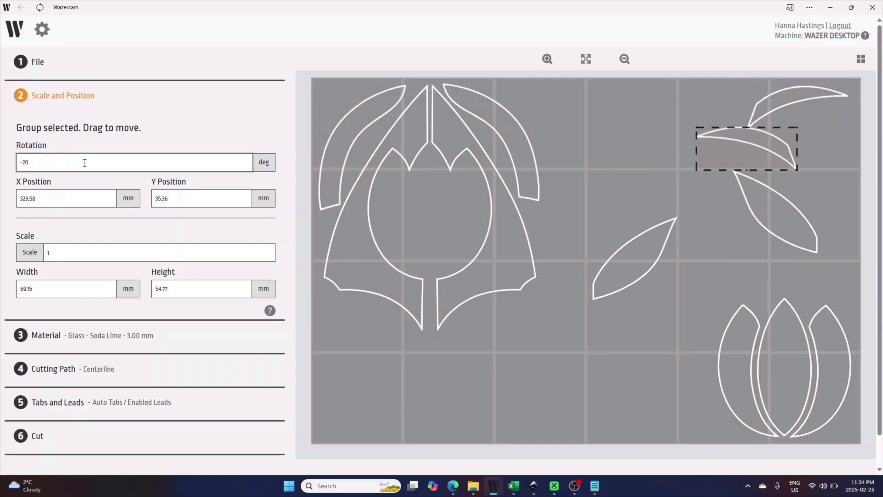
key(ctrl+z)
key(ctrl+z)
key(ctrl+z)
Rotate the left leaf piece to 130° and nest it directly below the two thin leaf segments.
text(90)
text(50)
drag(33, 162, 2, 163)
text(120)
drag(771, 212, 783, 147)
drag(816, 113, 816, 116)
key(ctrl+z)
key(ctrl+z)
key(ctrl+z)
key(ctrl+z)
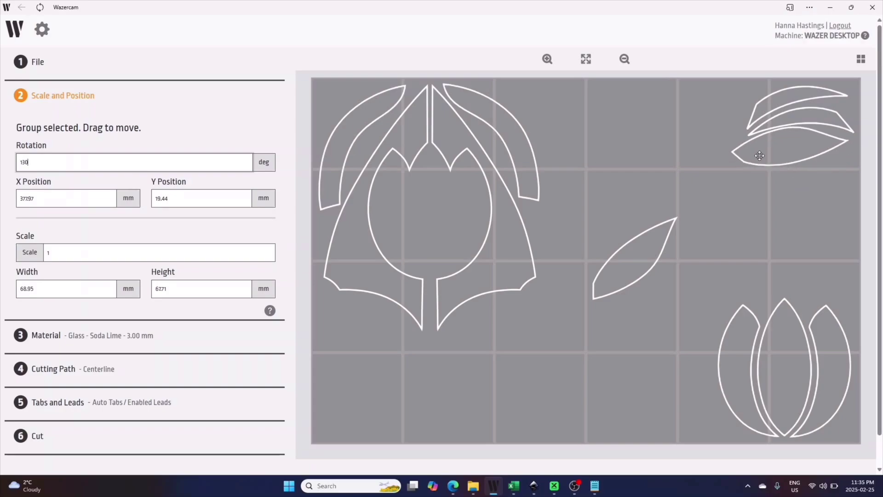
Rotate the remaining leaf piece to 30° and place it below the other nested leaf pieces.
key(ctrl+z)
key(ctrl+z)
key(ctrl+z)
key(ctrl+z)
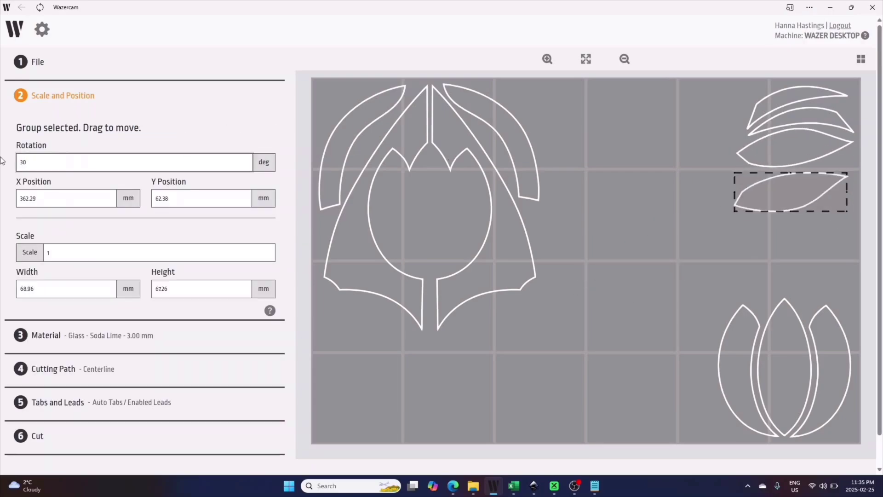
click(621, 191)
click(811, 198)
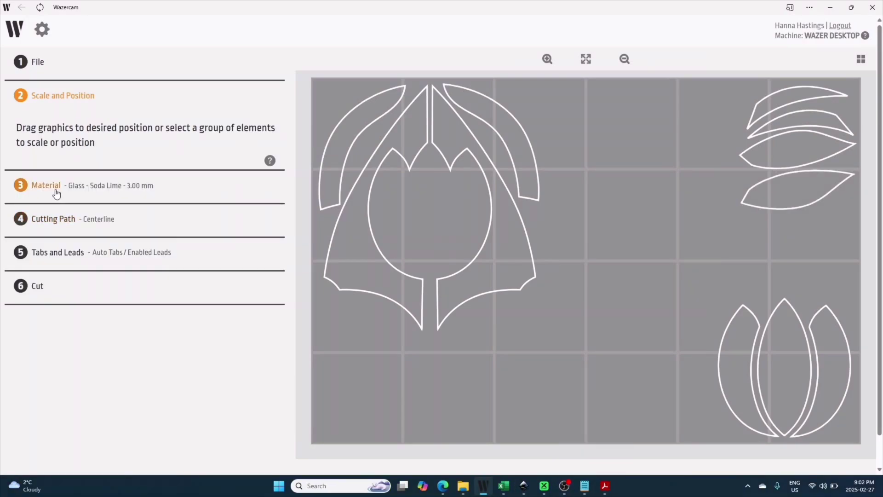
Choose Glass - Soda Lime - 3.00 mm from Ceramics & Stone as the cutting material.
click(55, 190)
drag(272, 245, 232, 192)
click(21, 233)
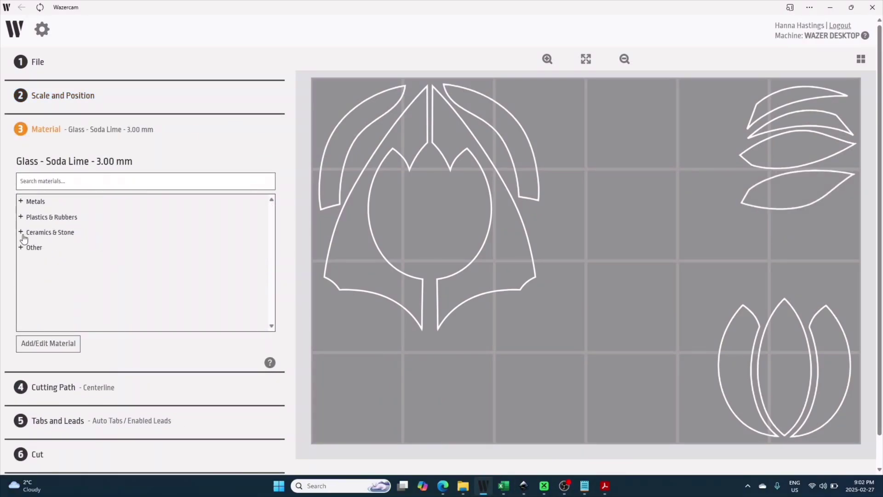
click(62, 102)
click(46, 186)
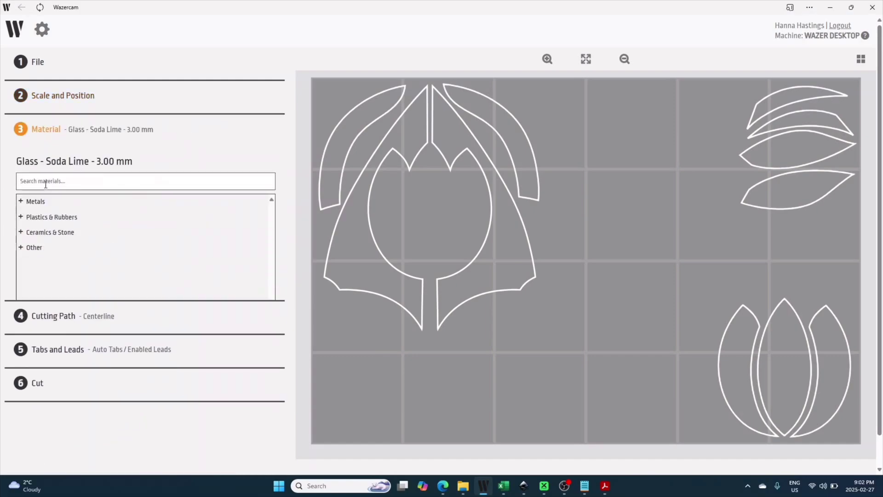
click(39, 234)
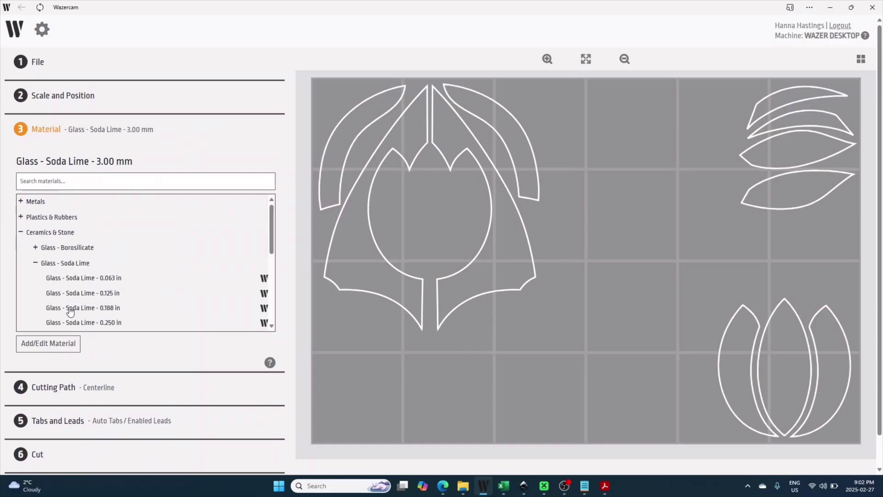
drag(273, 235, 273, 285)
click(110, 241)
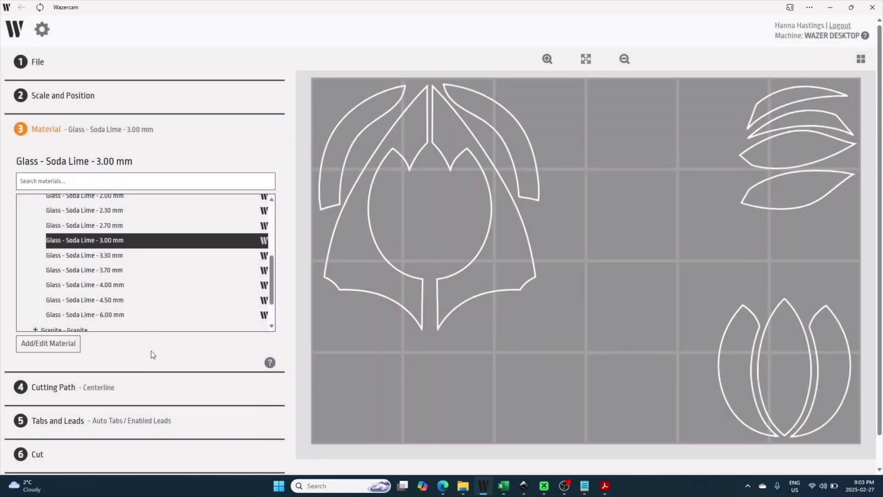
Try the Centerline and Inside cutting paths on the left border strip and set it to Outside.
click(108, 388)
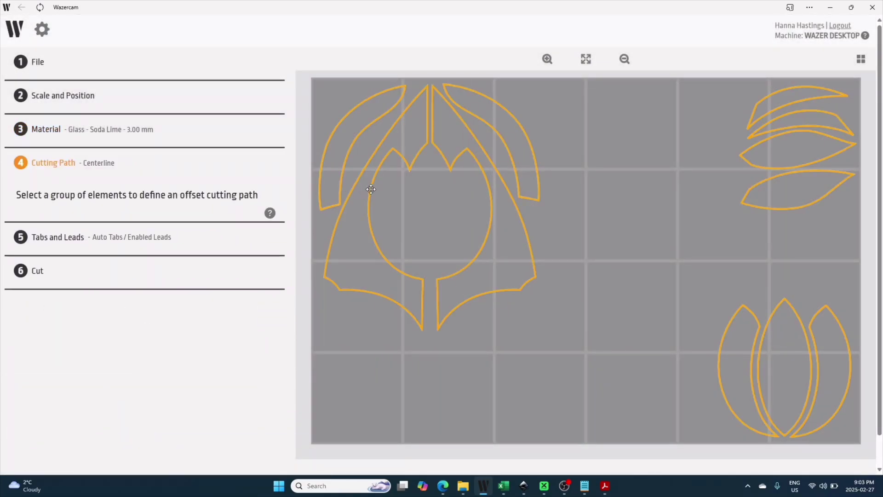
click(359, 181)
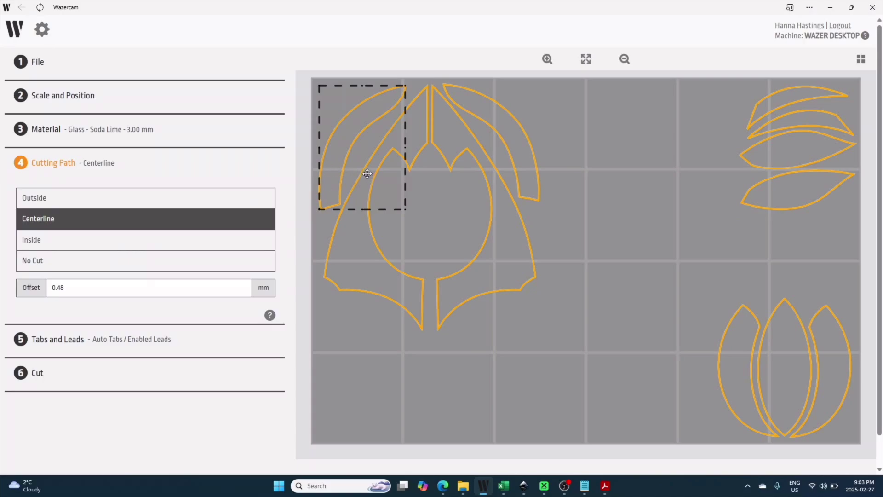
scroll(367, 173, up, 4)
scroll(365, 168, down, 3)
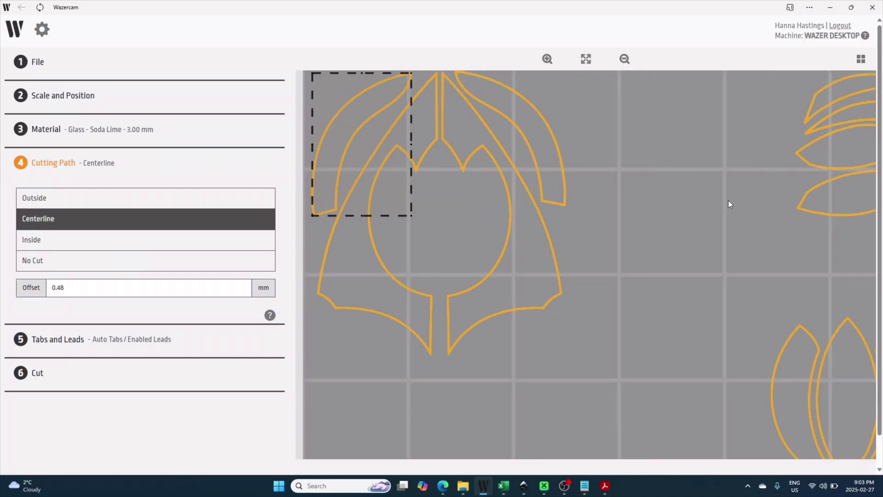
scroll(345, 104, up, 1)
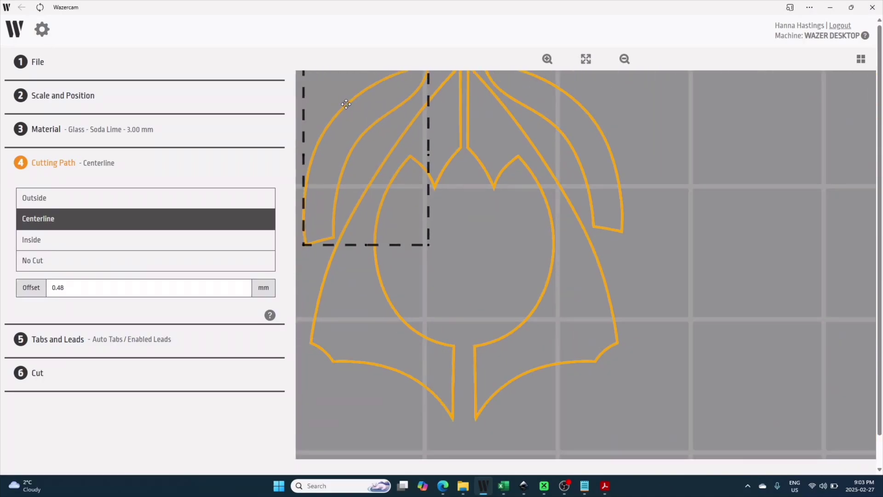
click(45, 206)
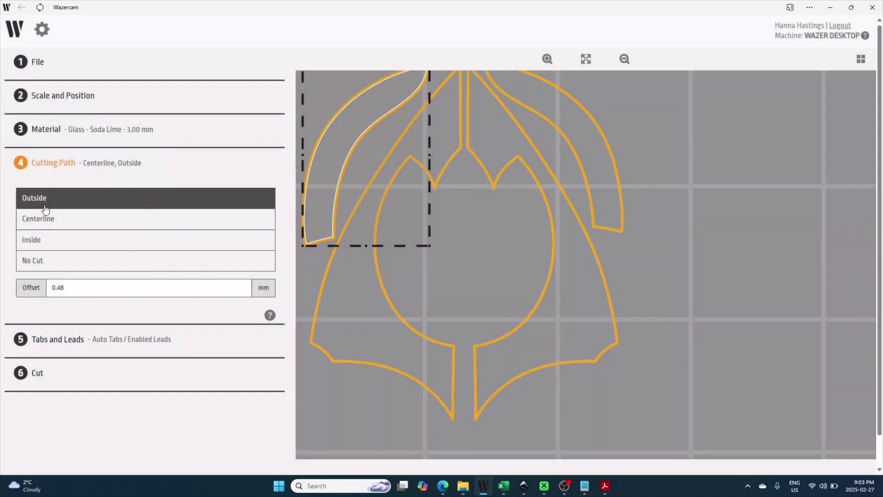
click(87, 219)
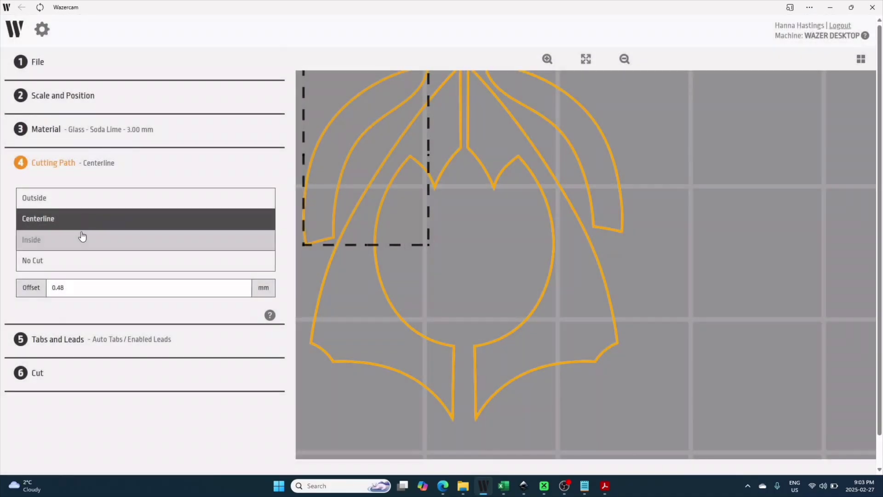
click(81, 235)
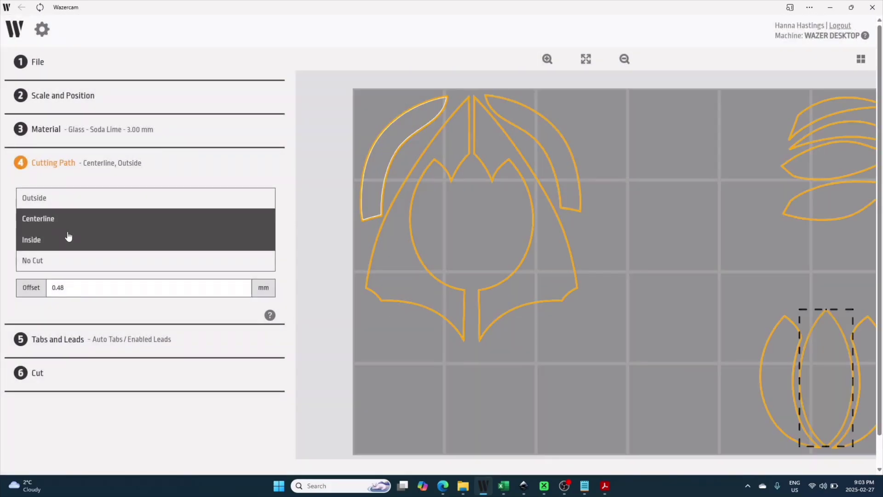
Set the centre petal's cutting path to Inside and both side petals' cutting paths to Outside.
click(67, 233)
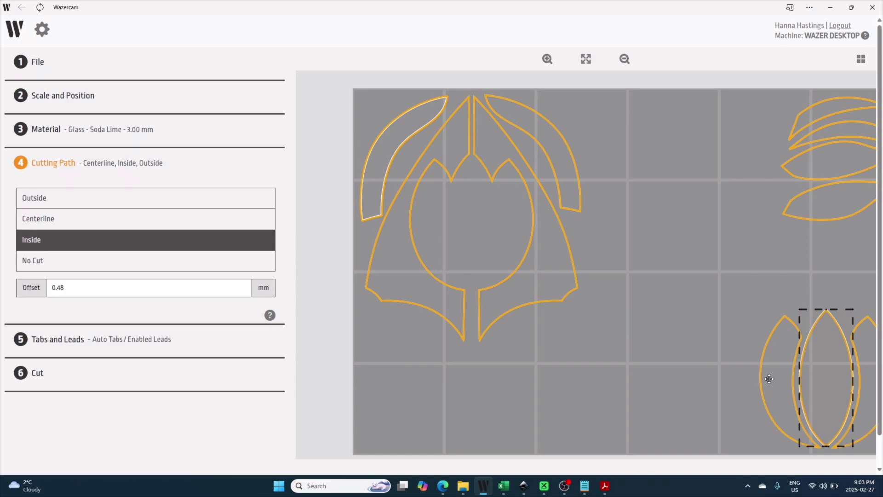
click(768, 378)
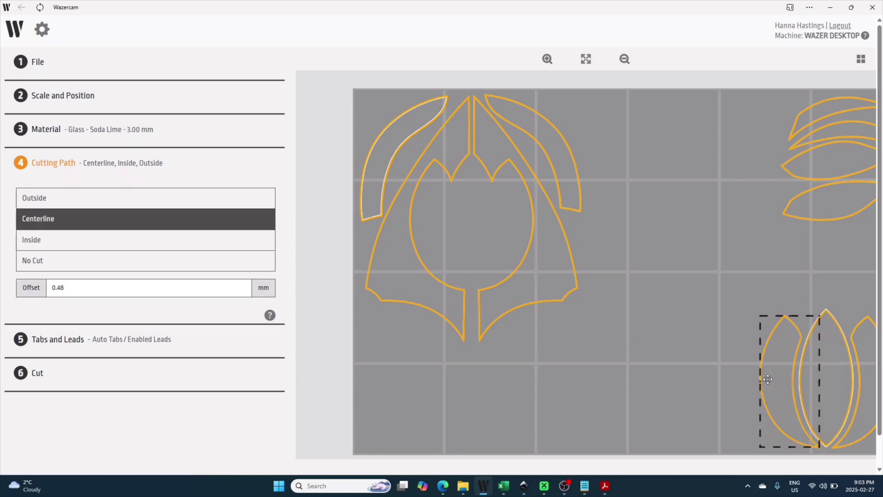
click(129, 202)
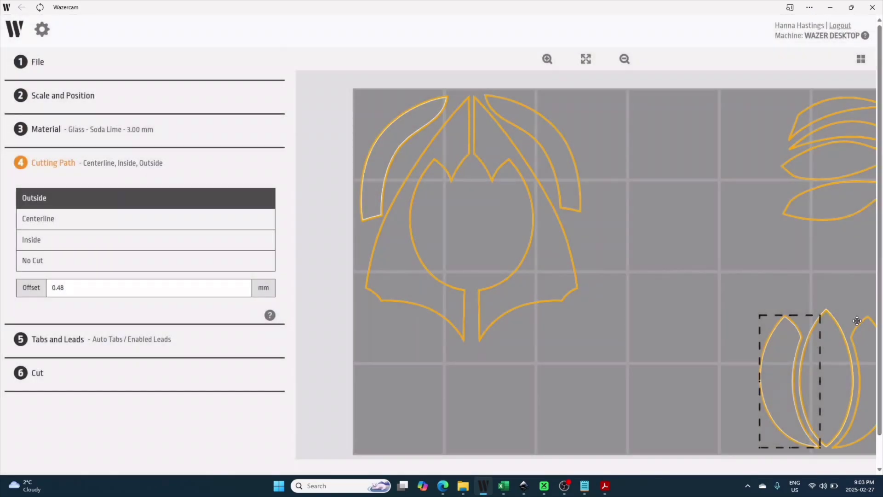
click(857, 321)
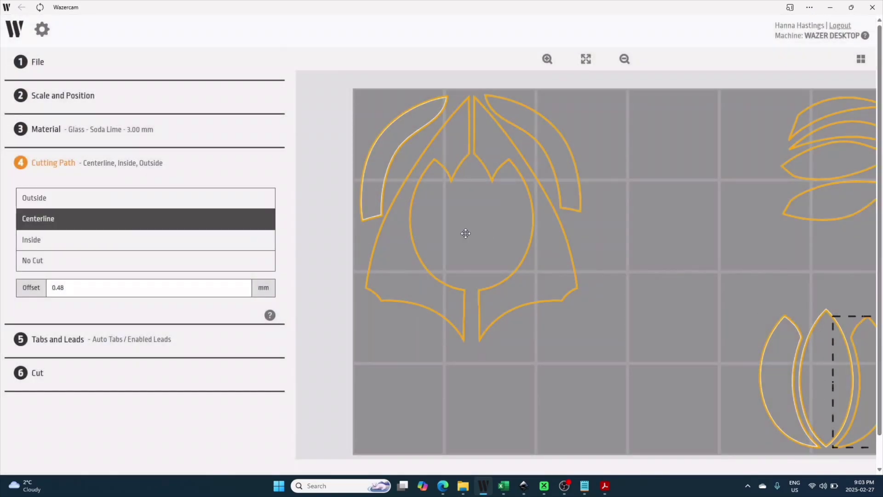
click(243, 201)
Set the cutting paths of the nested leaf pieces to Outside and check the left background piece's Inside path.
click(829, 111)
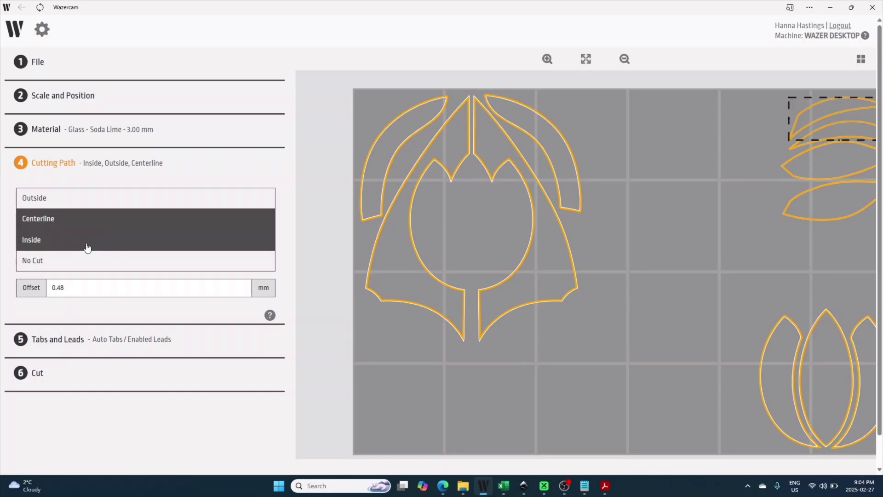
click(410, 268)
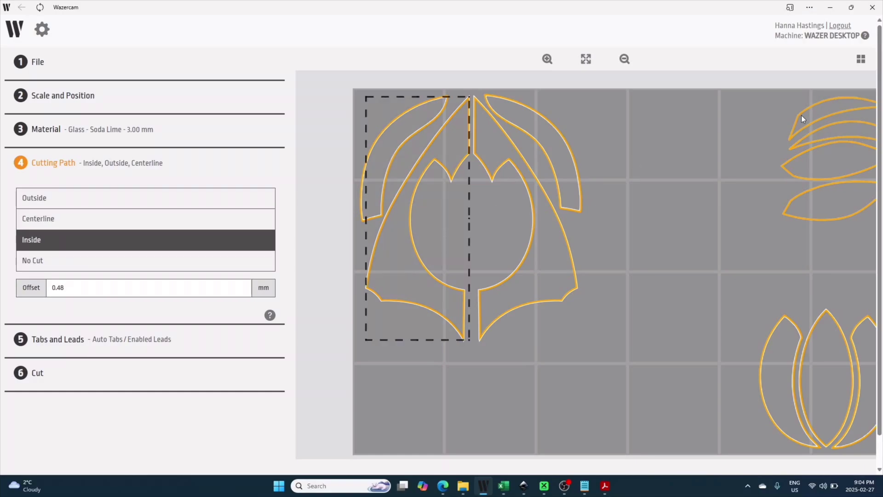
click(826, 113)
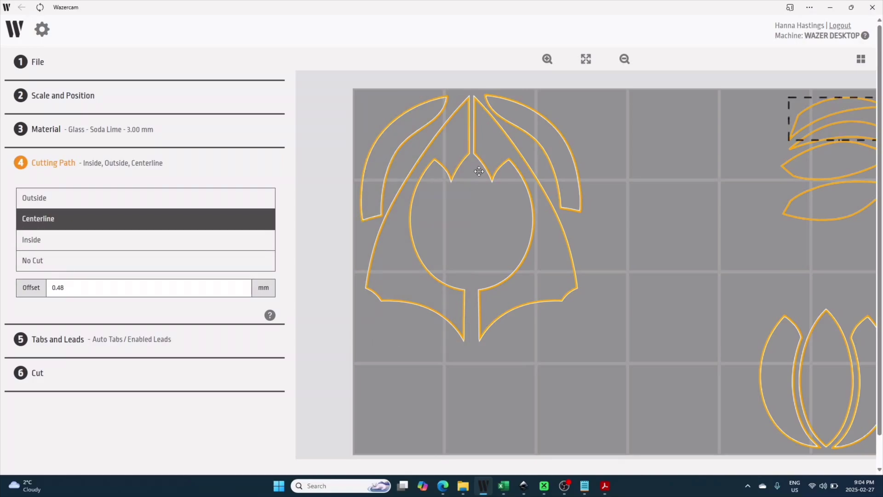
click(168, 204)
click(823, 134)
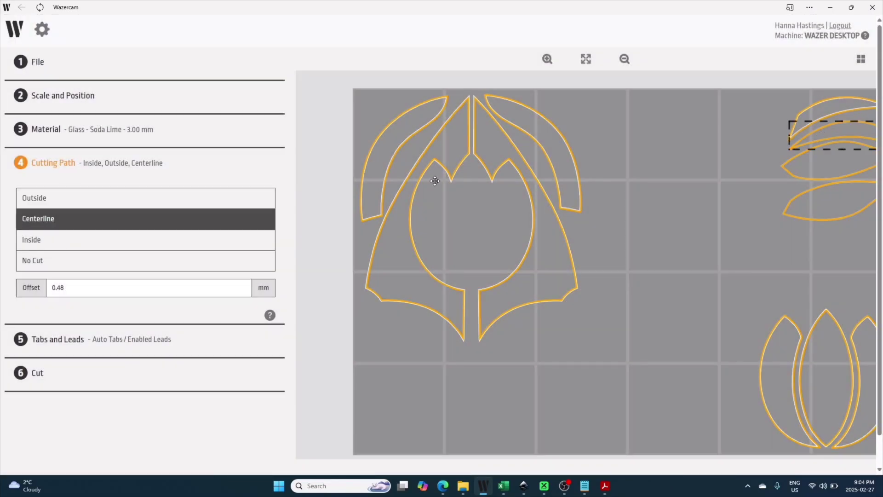
click(174, 197)
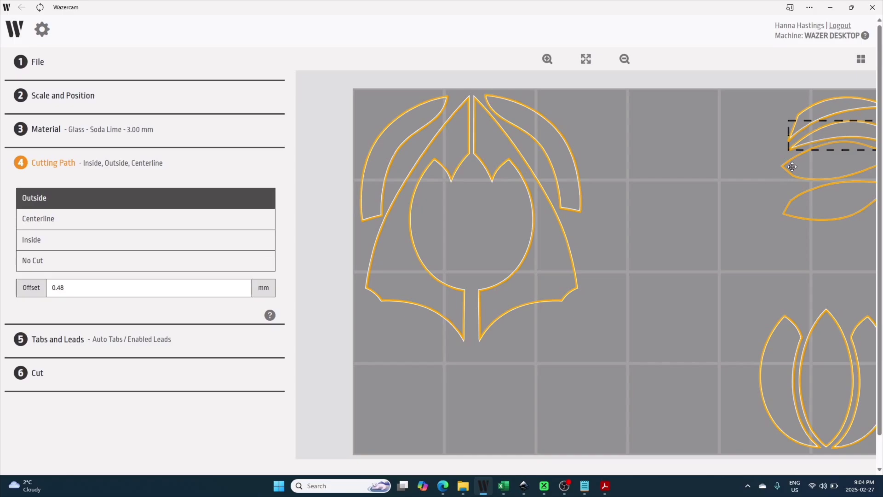
click(792, 166)
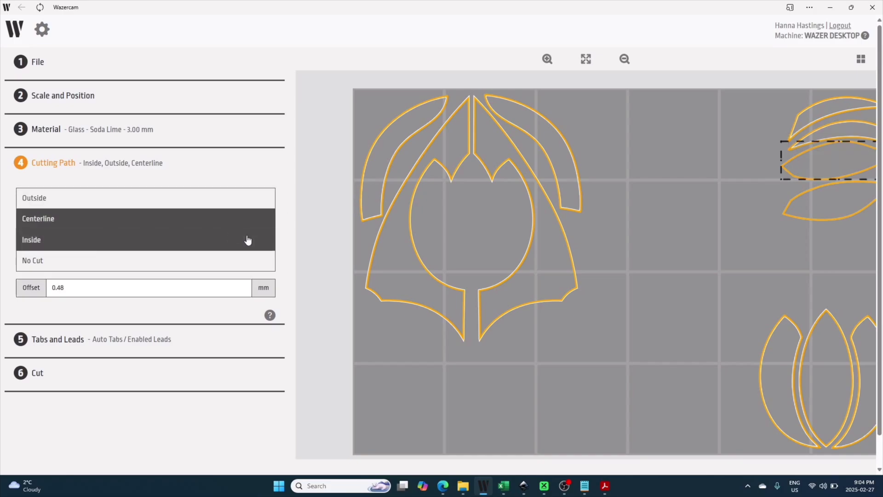
click(806, 120)
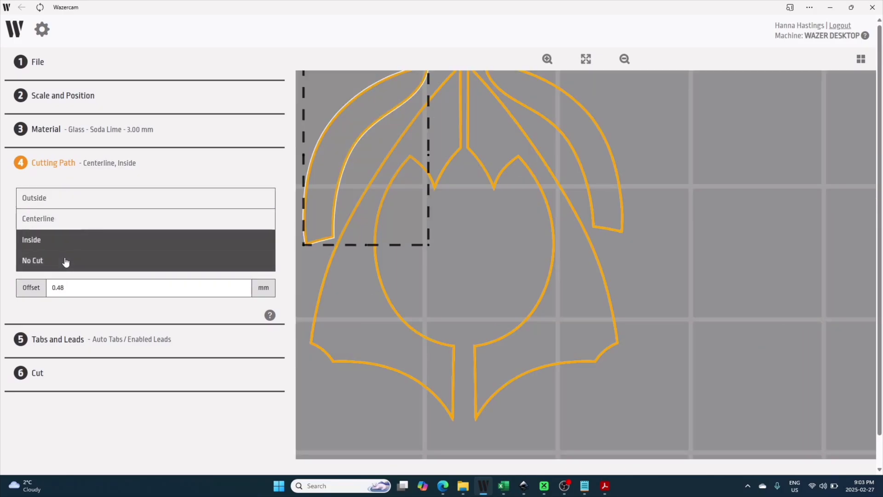
Try the No Cut option on the left border strip and dismiss the warning.
click(65, 260)
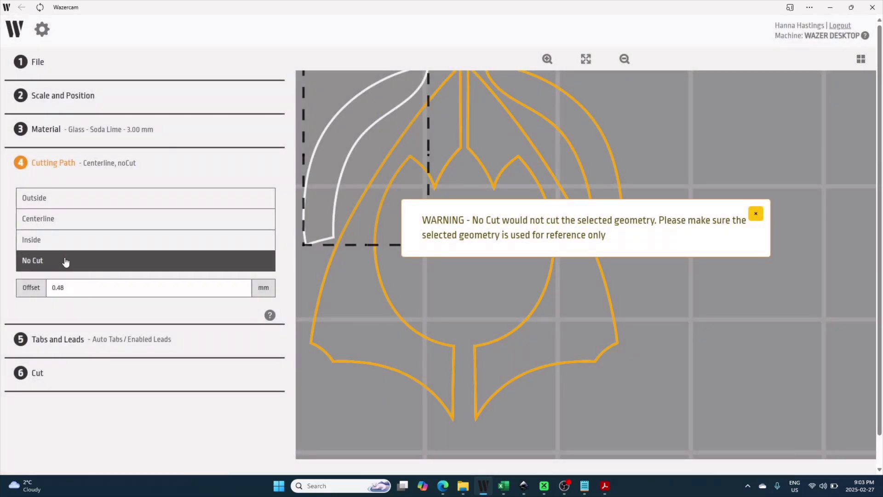
click(754, 214)
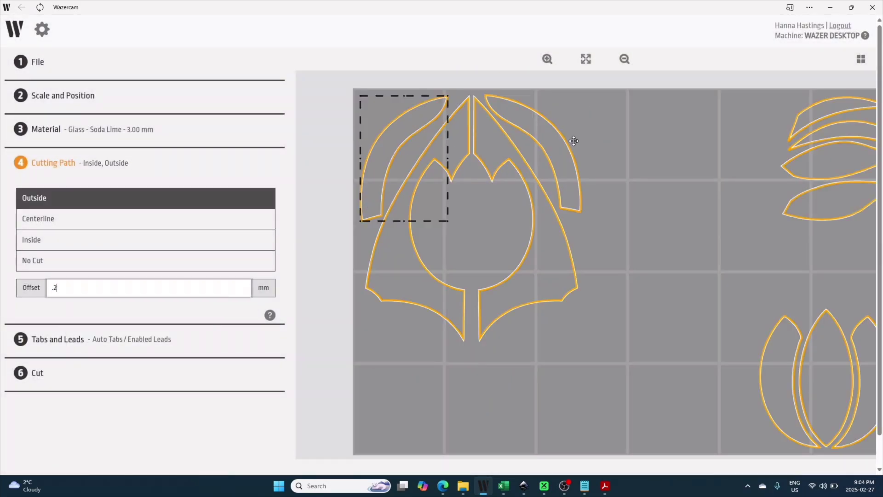
Set the cutting offset of the two large background pieces to 0.2 mm.
text(.2)
click(400, 276)
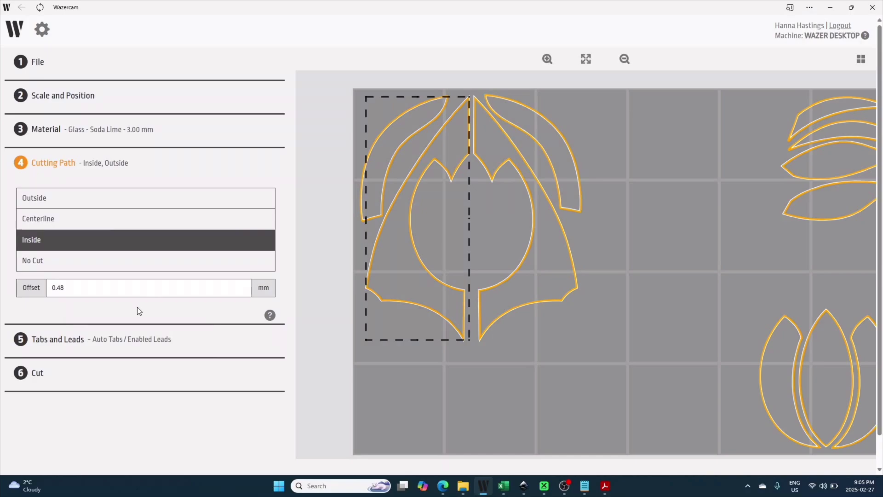
text(.2)
drag(120, 293, 2, 276)
click(529, 276)
text(.2)
Try setting the cutting offset of all four leaf pieces to 0.2 mm in one combined selection.
click(810, 113)
shift+click(805, 136)
shift+click(794, 175)
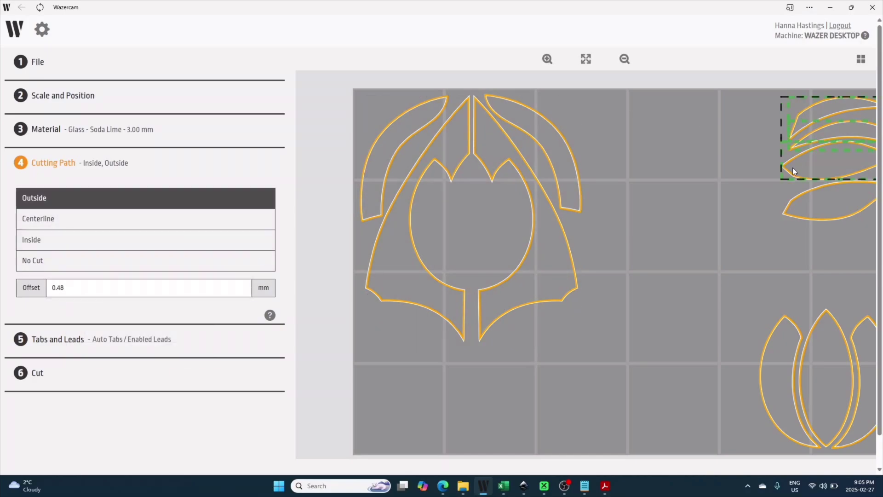
shift+click(800, 202)
drag(97, 285, 29, 294)
text(.2)
Set the cutting offset to 0.2 mm on each of the four leaf pieces individually.
click(798, 143)
click(805, 203)
drag(122, 286, 8, 281)
text(.2)
click(800, 161)
drag(121, 288, 27, 287)
text(.2)
click(814, 131)
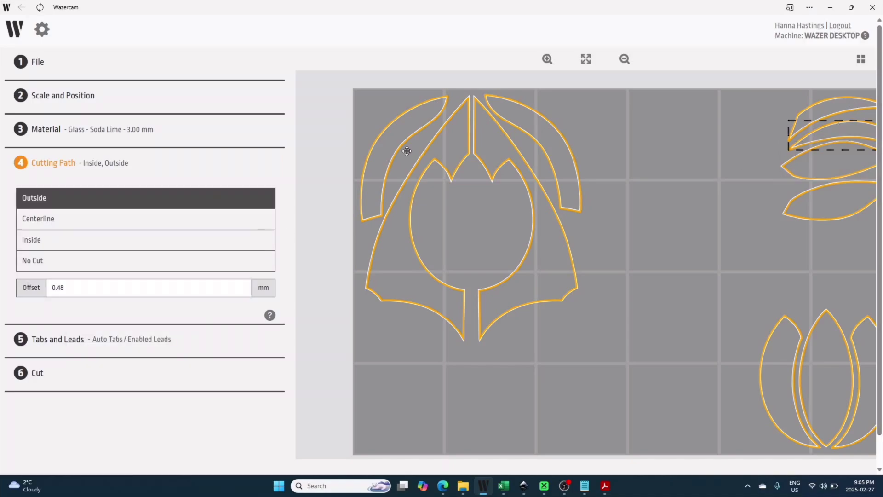
drag(121, 288, 24, 286)
click(860, 108)
text(.2)
Set the cutting offset of the left and right petals to 0.2 mm and select the centre petal.
click(772, 350)
drag(92, 287, 44, 286)
text(.2)
click(856, 341)
drag(116, 288, 44, 287)
text(.2)
click(825, 344)
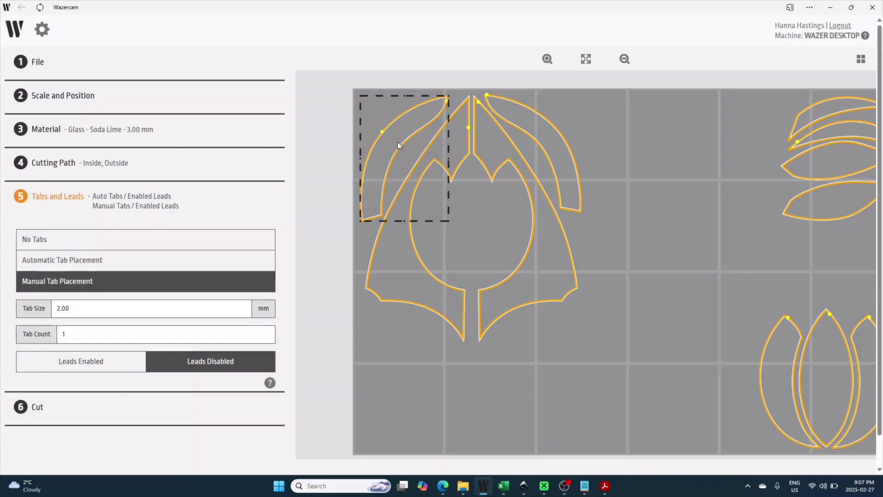
Manually place tabs on the left border strip's inner edge and on the right background piece's straight inner edges and outer curve.
click(399, 147)
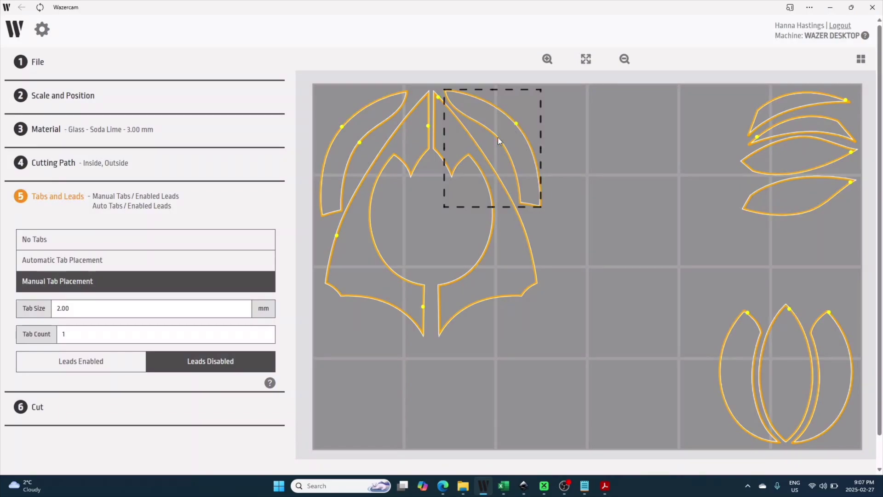
click(441, 131)
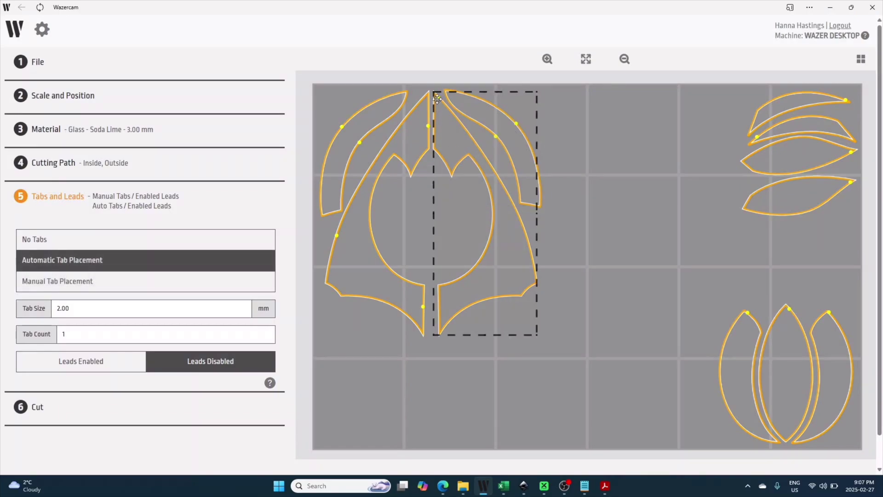
click(434, 118)
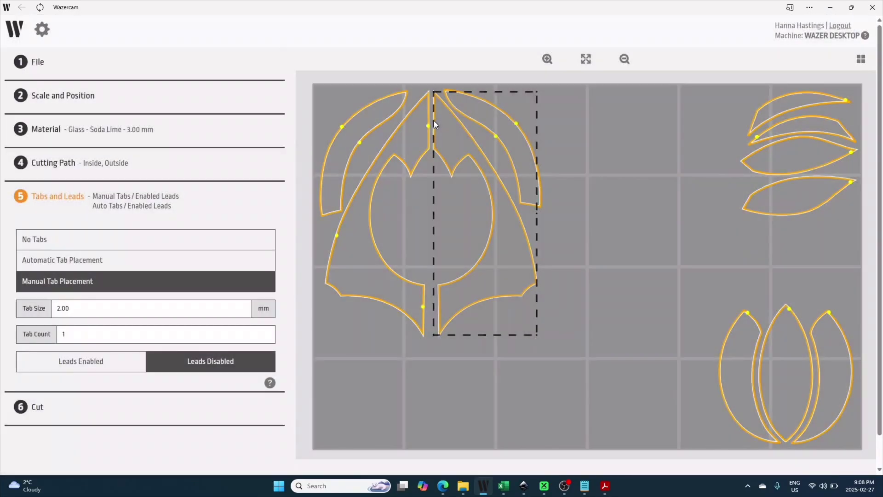
click(527, 239)
click(439, 301)
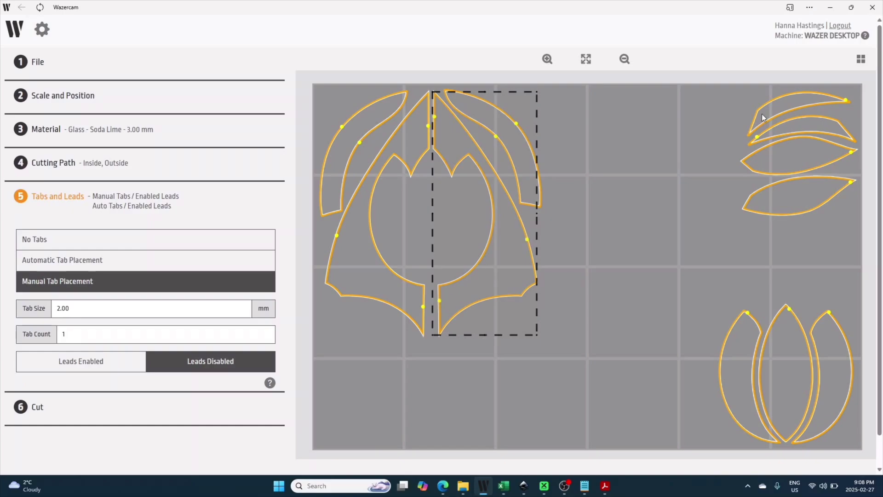
Replace the automatic end tabs on the top two leaf pieces with manual tabs on their long curved edges.
click(852, 103)
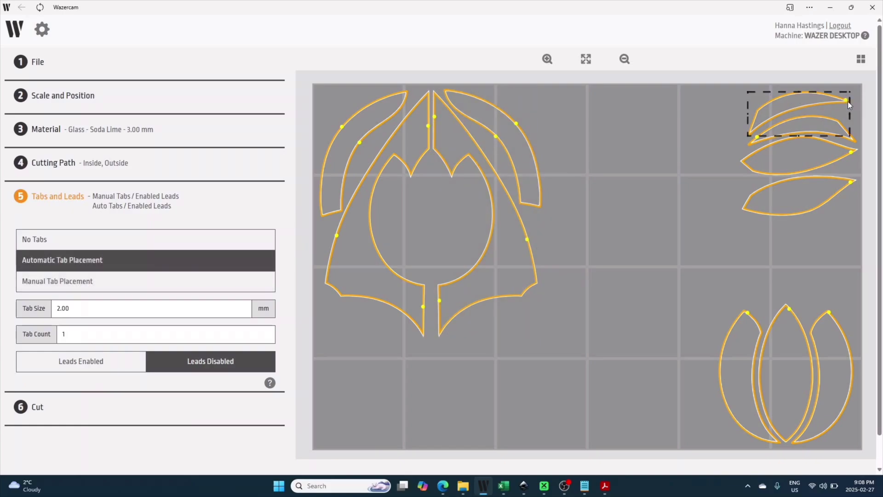
click(847, 101)
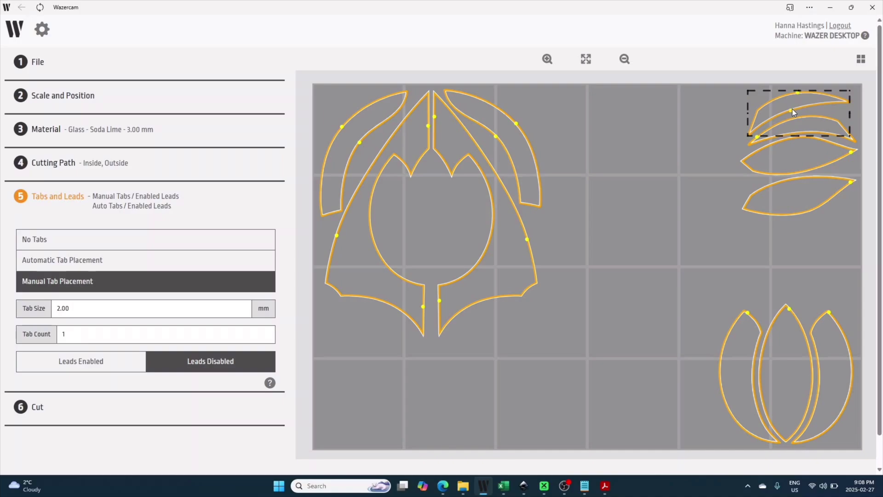
click(792, 108)
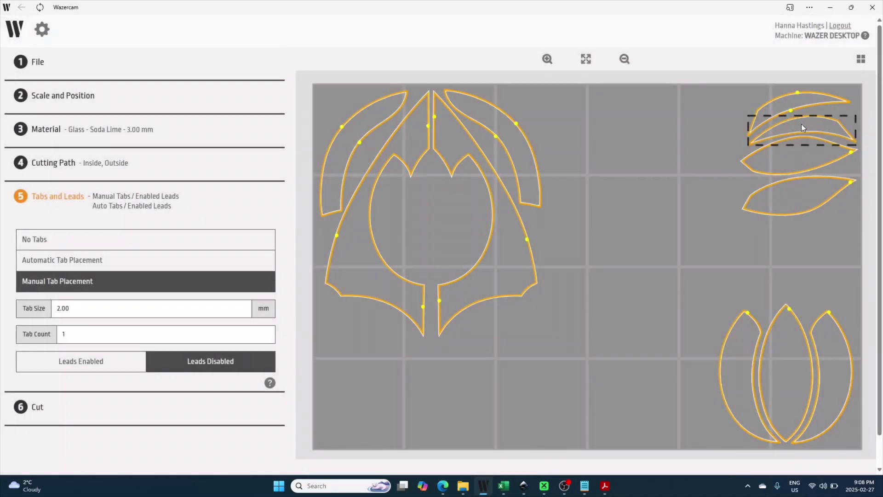
click(812, 116)
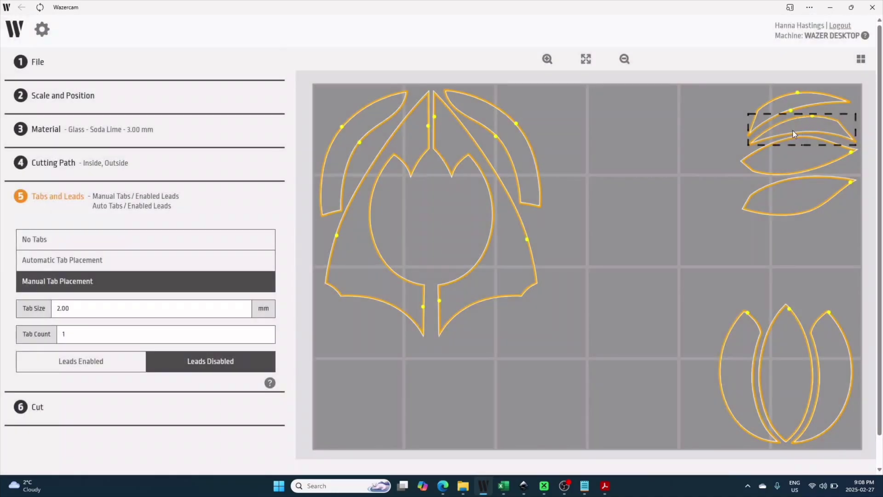
Move the tabs of the lower two leaf pieces from their tips to their upper and lower long edges.
click(847, 152)
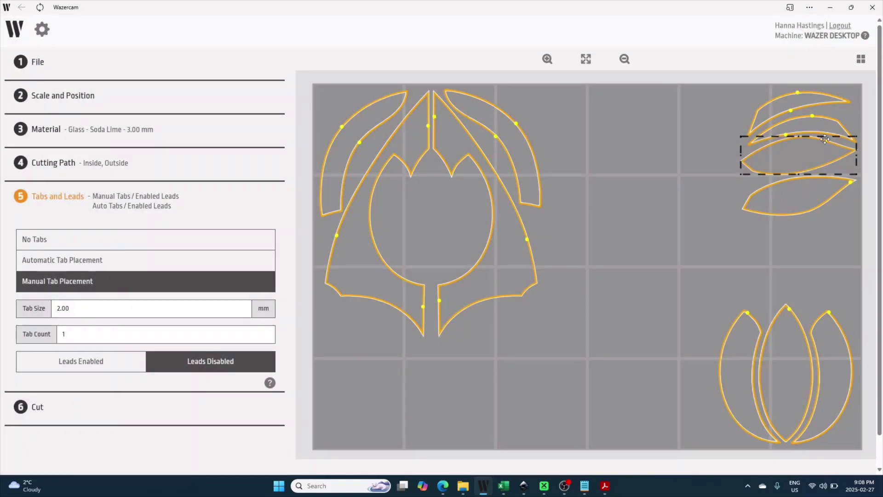
click(825, 140)
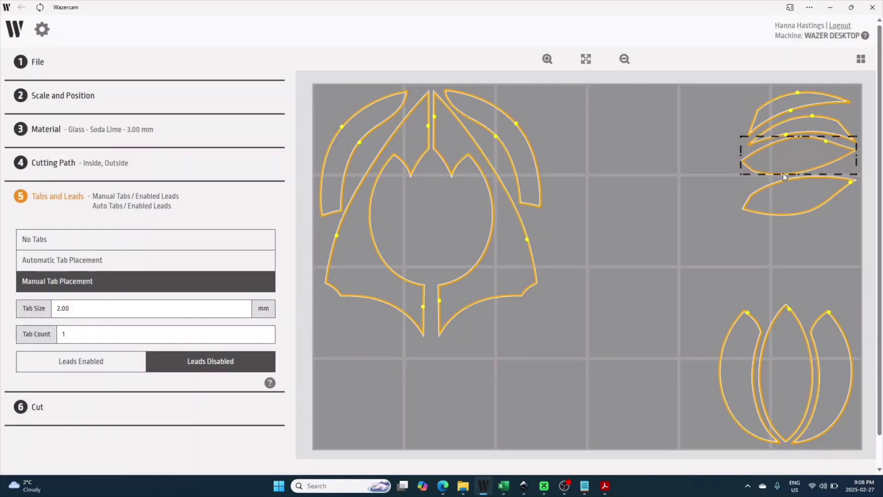
click(843, 183)
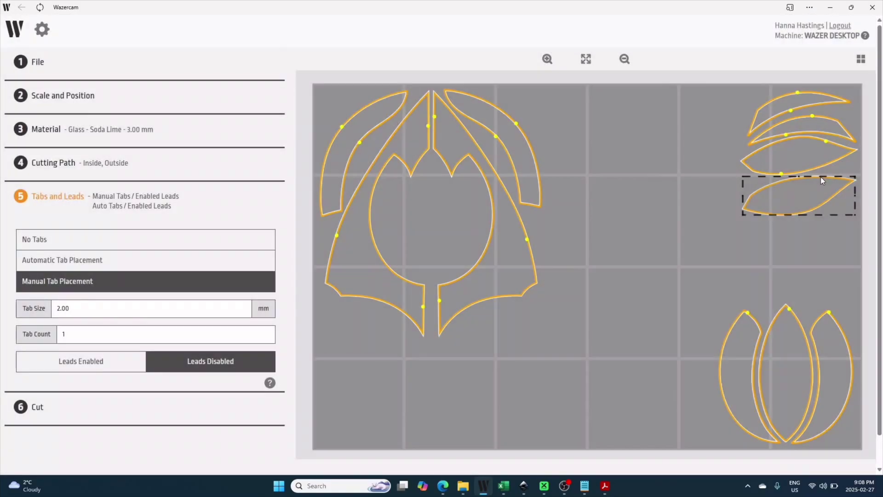
click(822, 177)
click(777, 214)
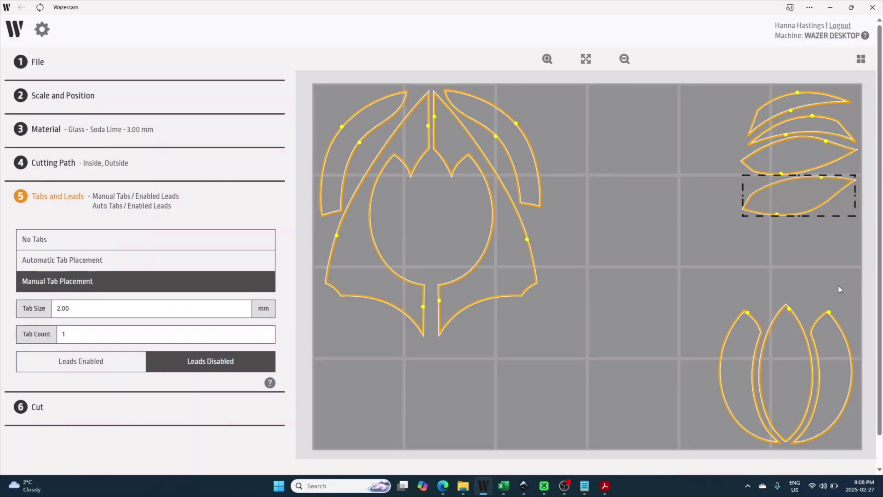
Replace the tip tabs on the three petals with manual tabs on both long sides of each petal.
click(788, 306)
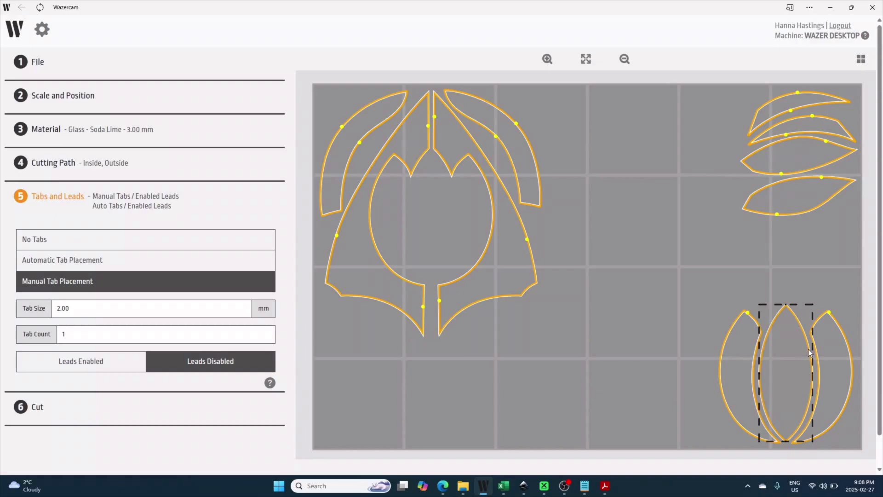
click(760, 371)
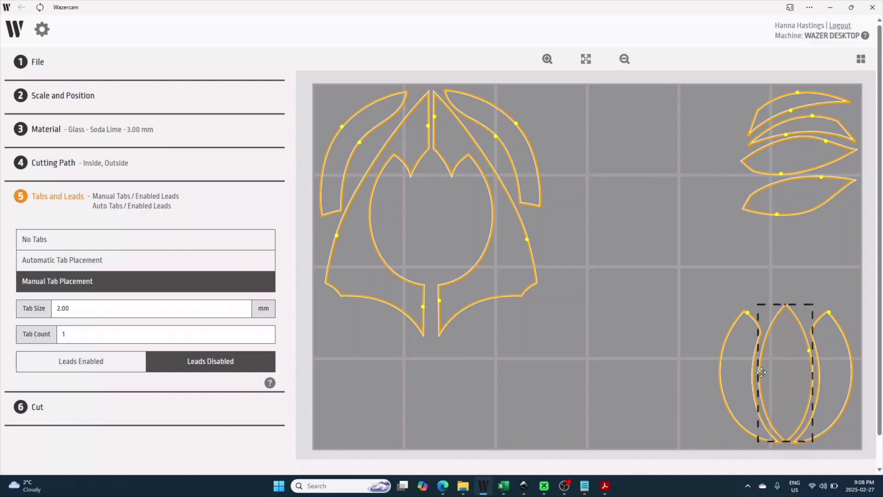
click(745, 317)
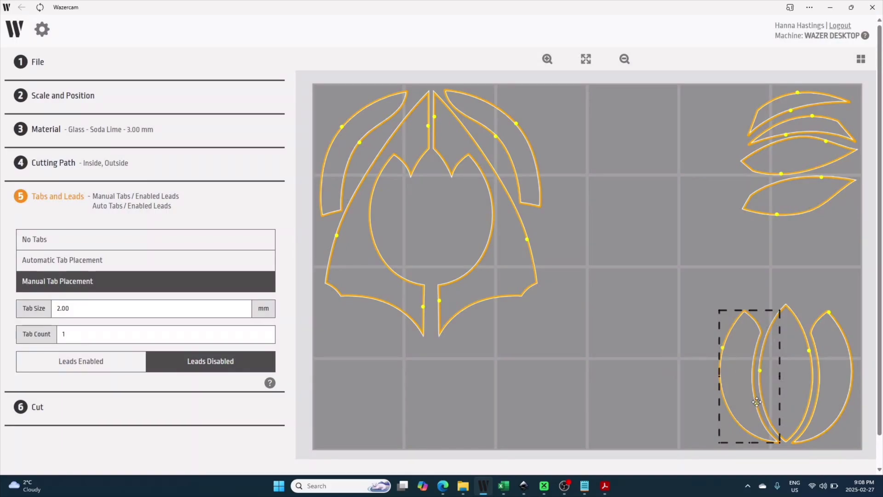
click(829, 315)
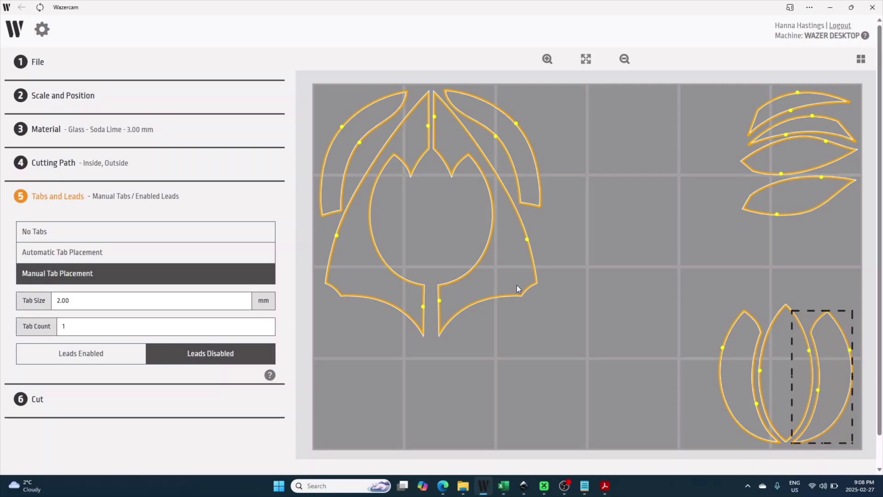
Set the cut quality to Fine and name the cut file TulipDrop.
click(99, 397)
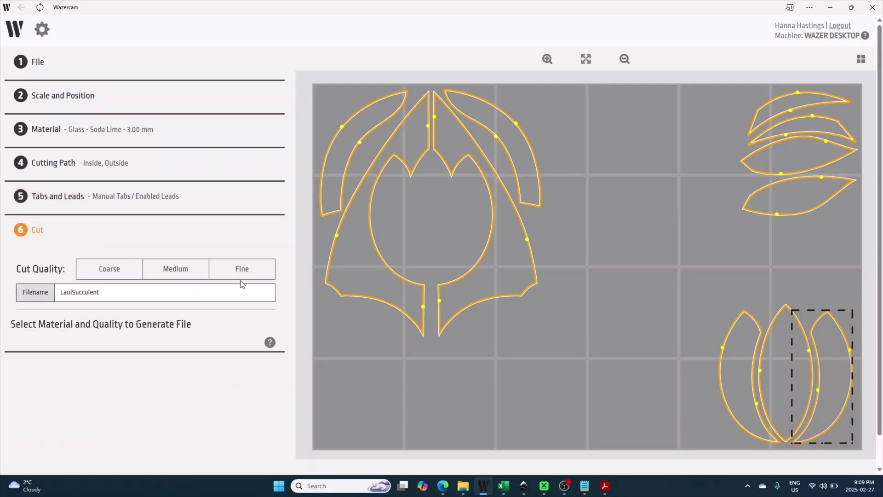
click(241, 273)
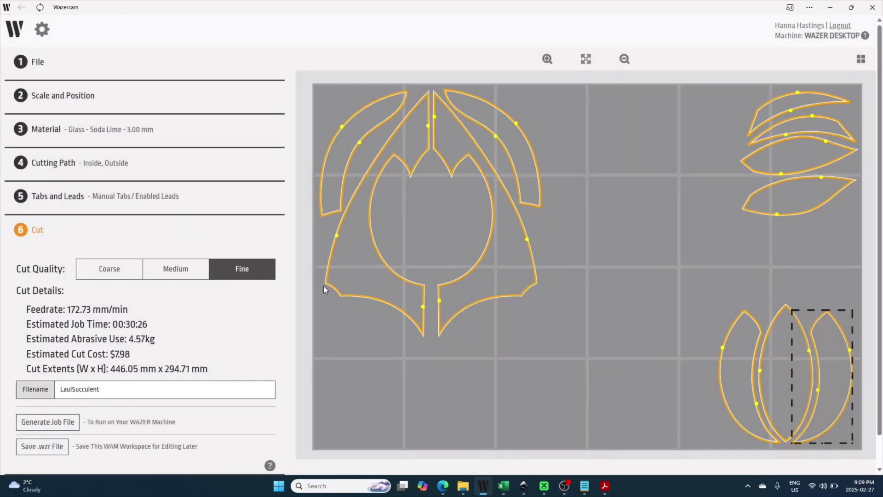
click(84, 388)
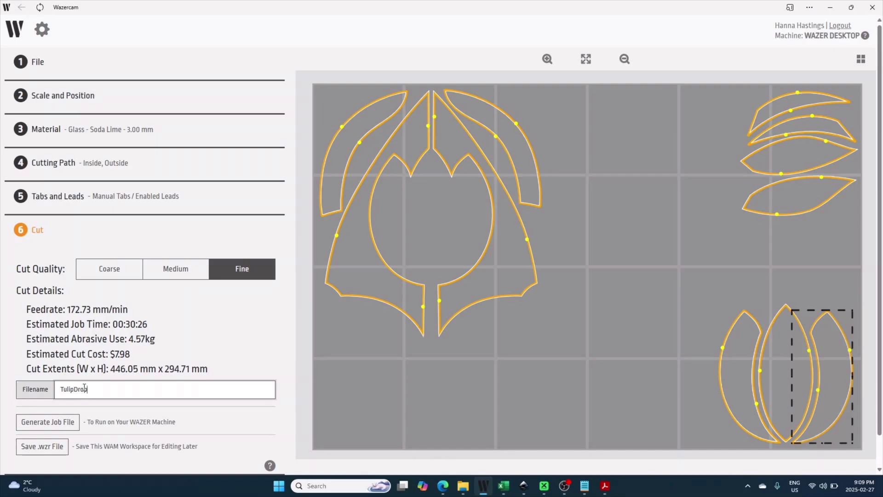
Save the workspace as TulipDrop.wzr and generate the job file for the WAZER machine.
click(54, 447)
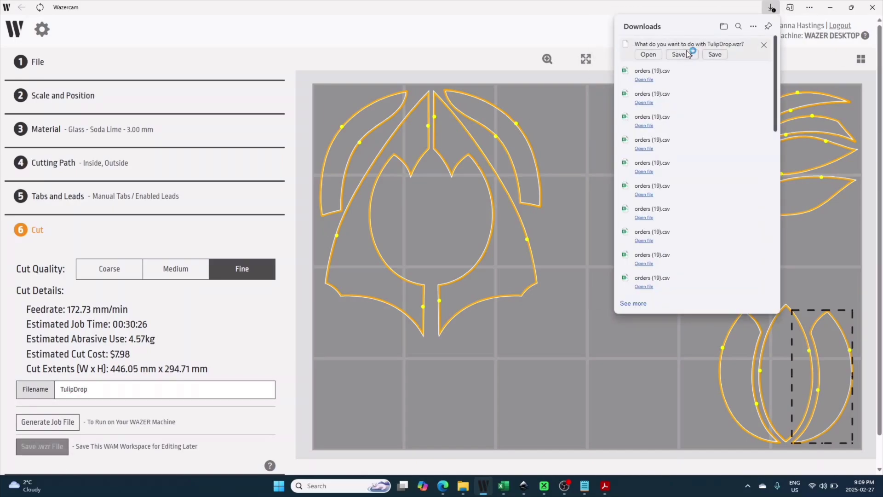
click(688, 54)
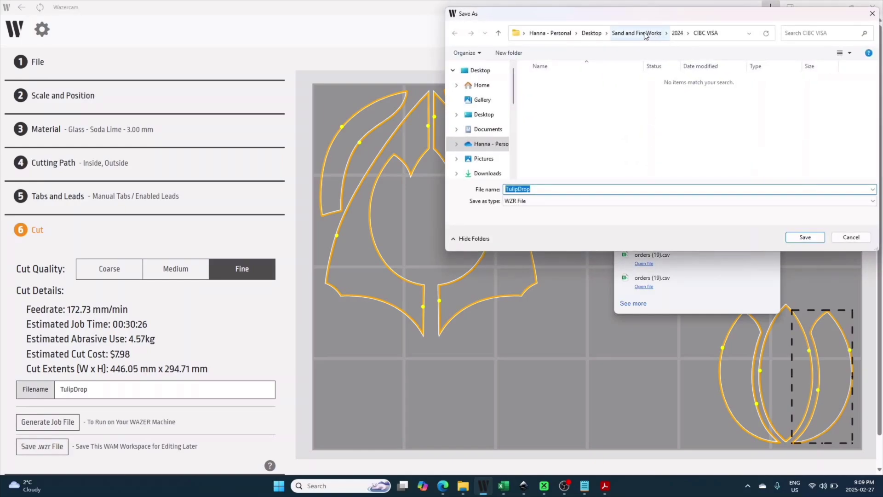
key(Return)
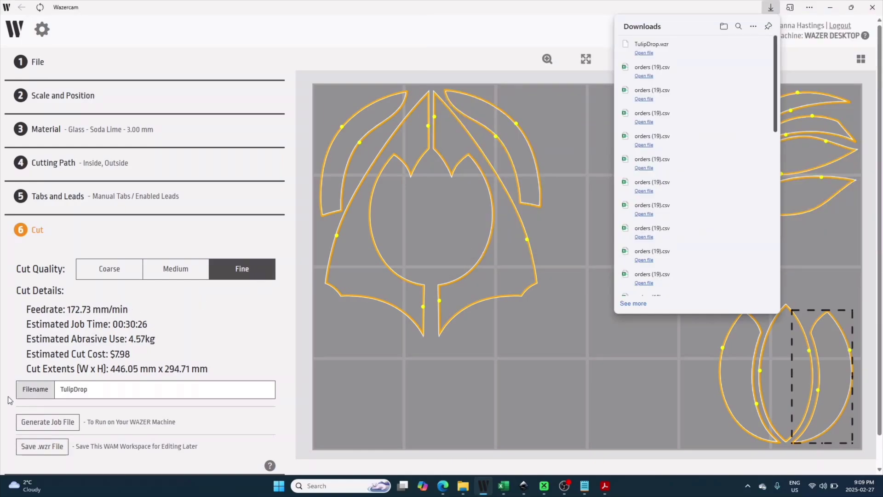
click(46, 421)
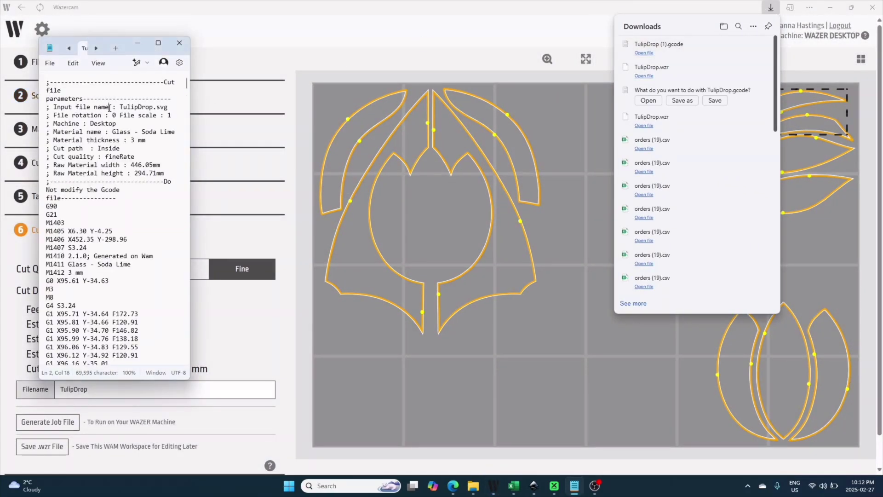
Copy all G-code from the TulipDrop job file and plot it in NC Viewer in place of the sample text.
key(ctrl+a)
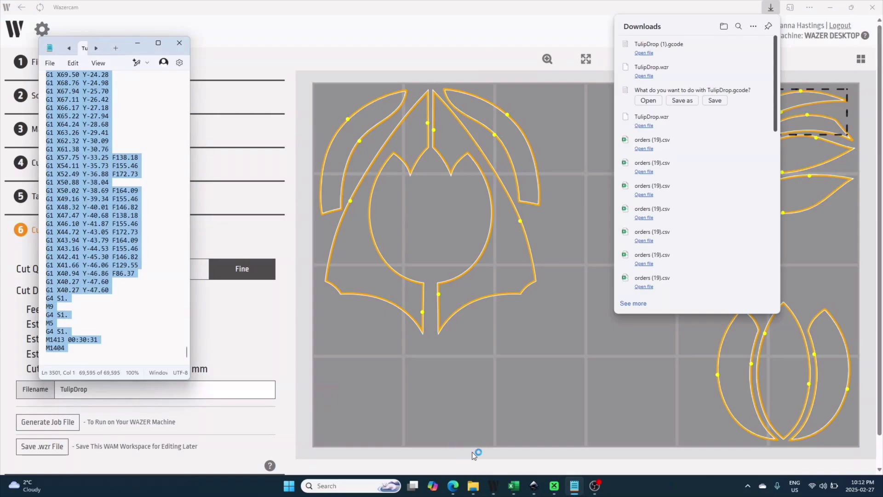
click(453, 486)
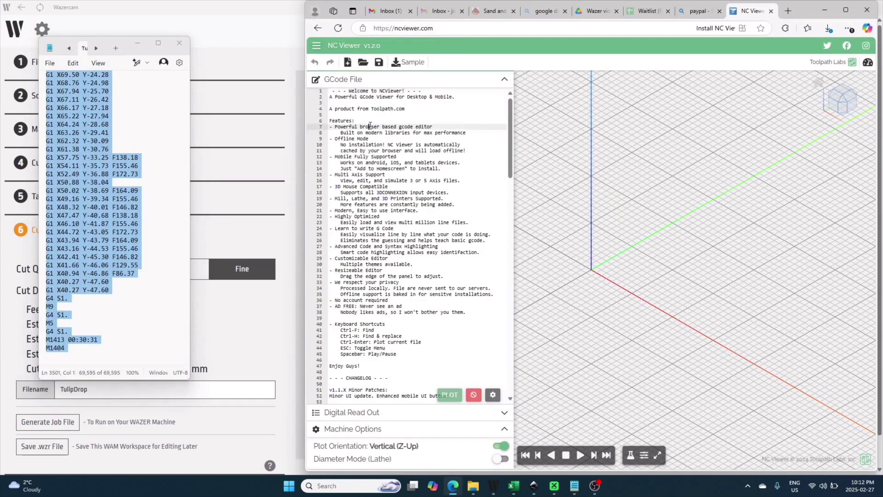
key(ctrl+a)
key(ctrl+v)
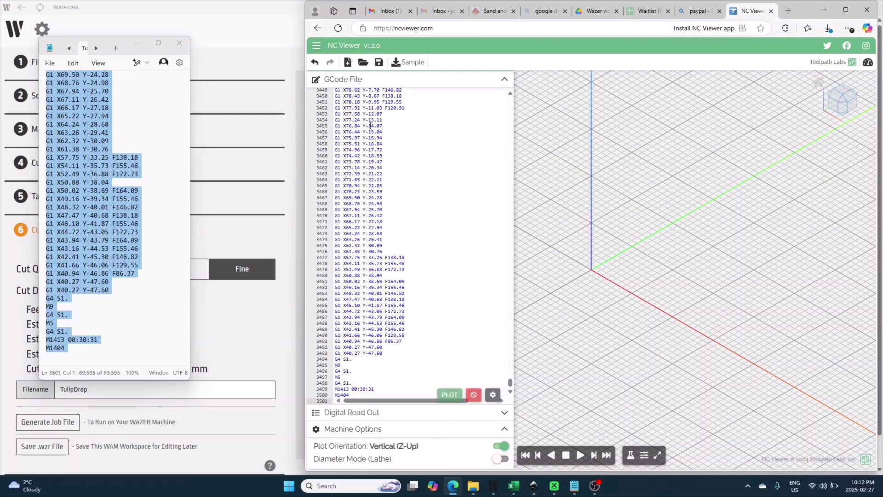
Maximise NC Viewer, examine the plotted toolpath around the pieces, and play and pause the cutting simulation.
click(846, 8)
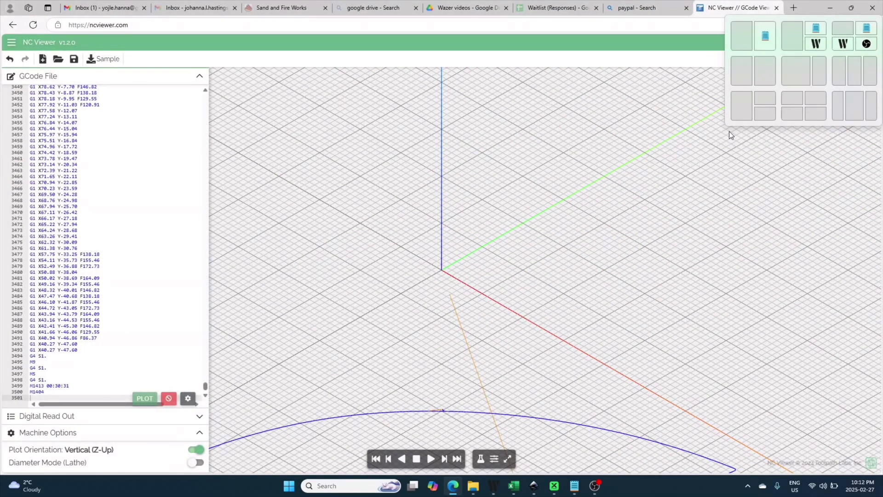
scroll(567, 248, down, 3)
right_drag(676, 336, 671, 255)
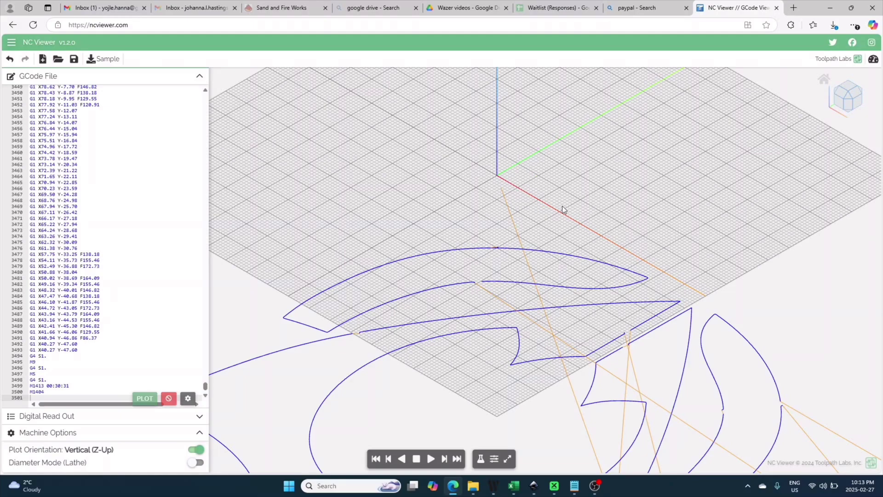
right_drag(582, 142, 589, 91)
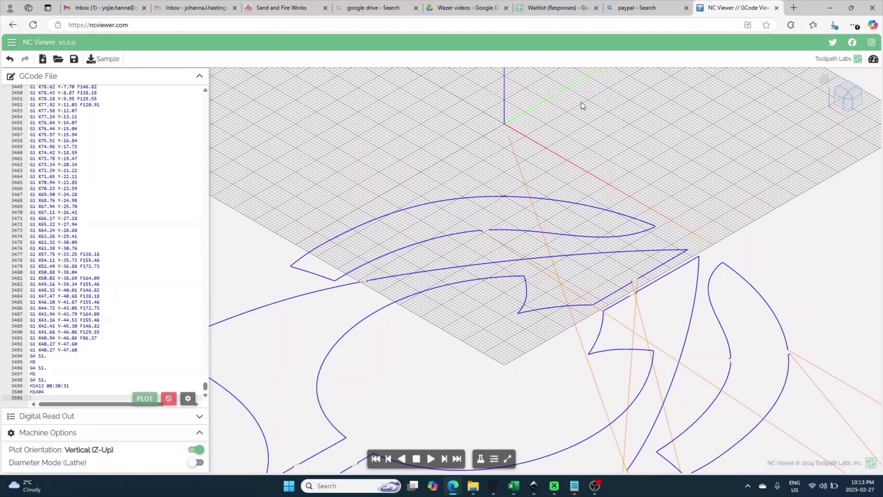
scroll(558, 130, down, 3)
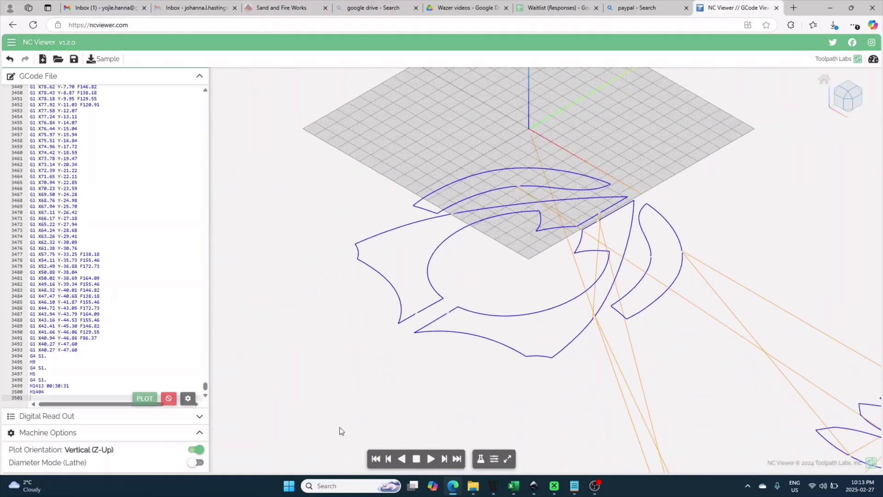
click(390, 461)
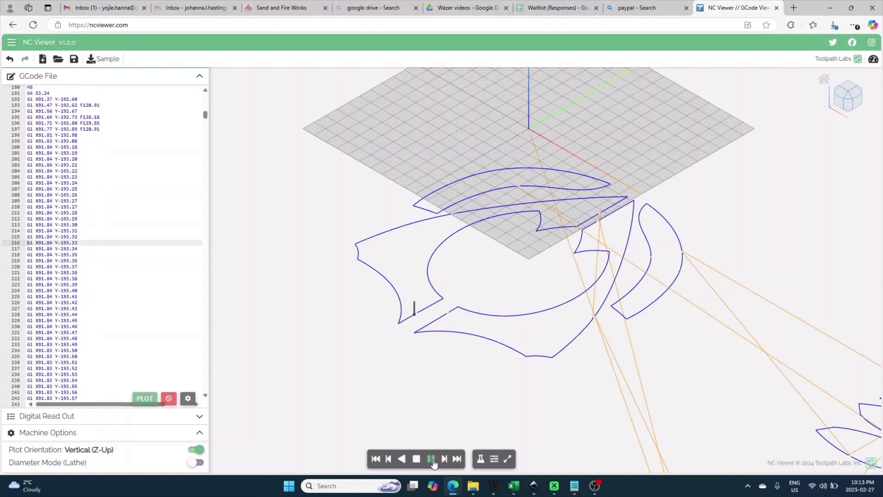
click(431, 459)
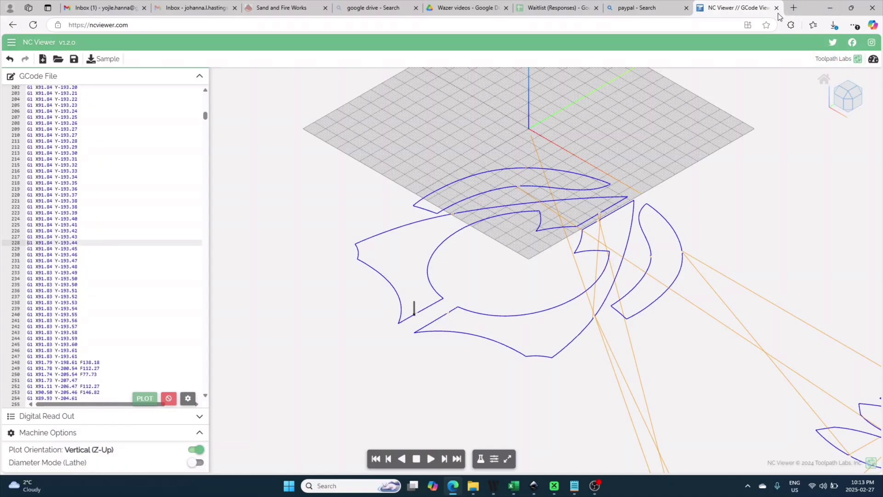